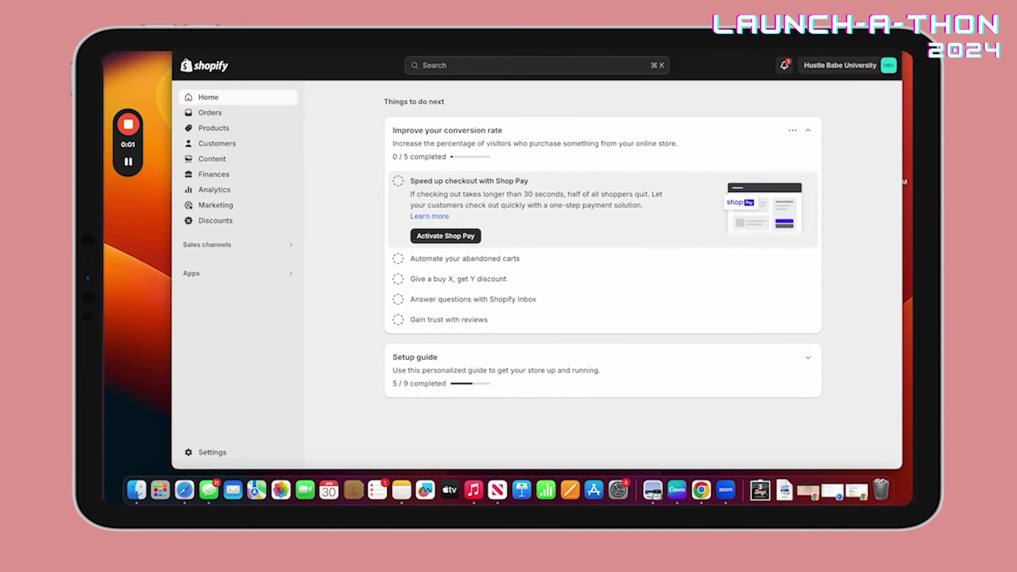
# - Show the store admin full screen, open the Online Store sales channel and highlight the password-protection notice on the Themes page
pyautogui.press('ctrl+super+f')
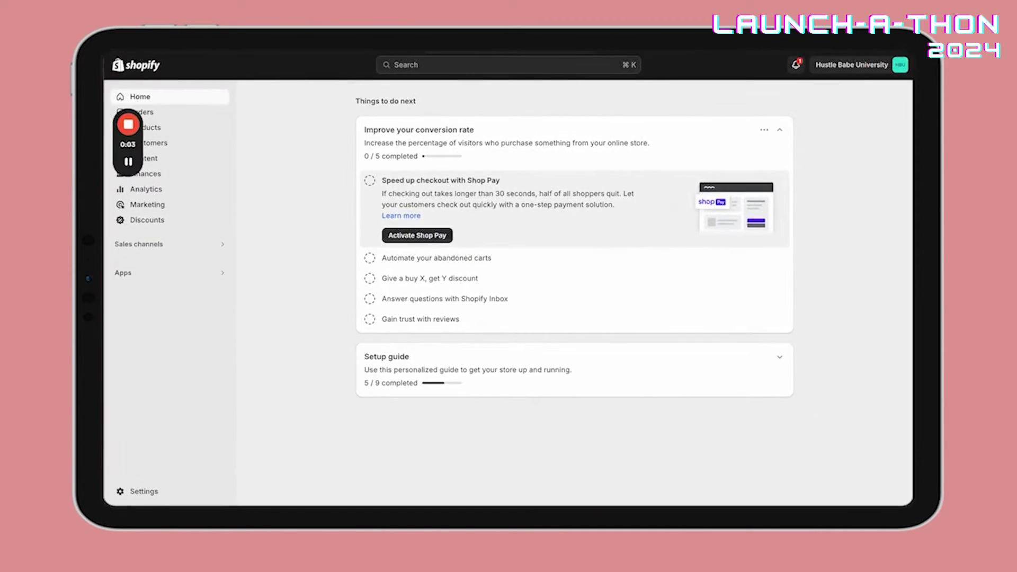
pyautogui.moveTo(116, 138)
pyautogui.moveTo(117, 138); pyautogui.dragTo(242, 498)
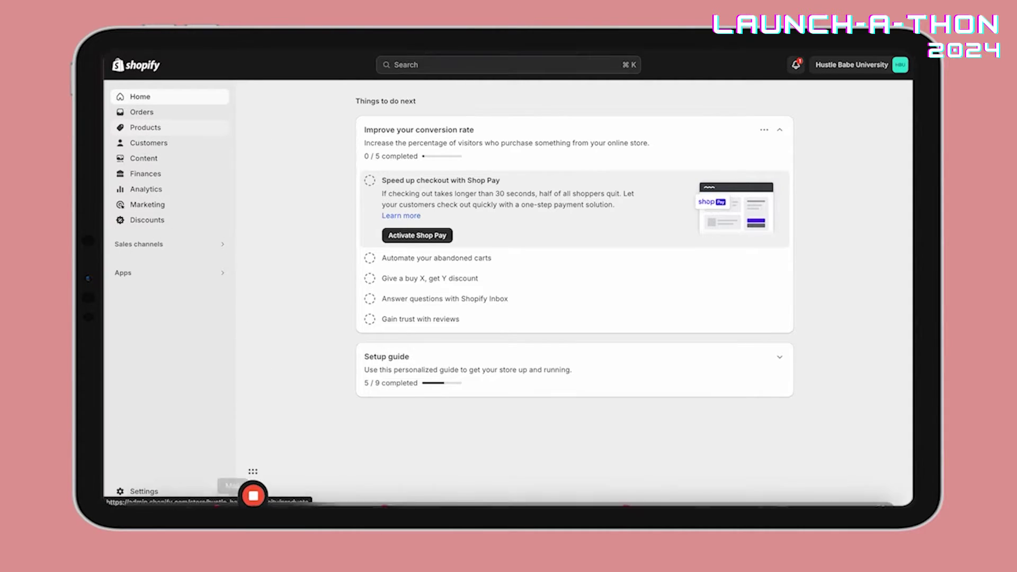
pyautogui.click(201, 249)
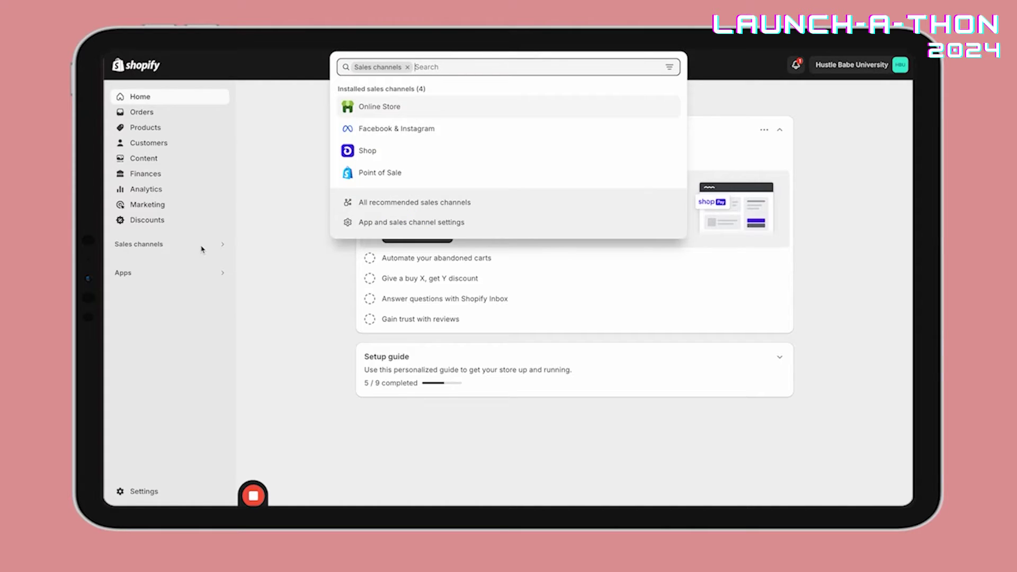
pyautogui.click(394, 108)
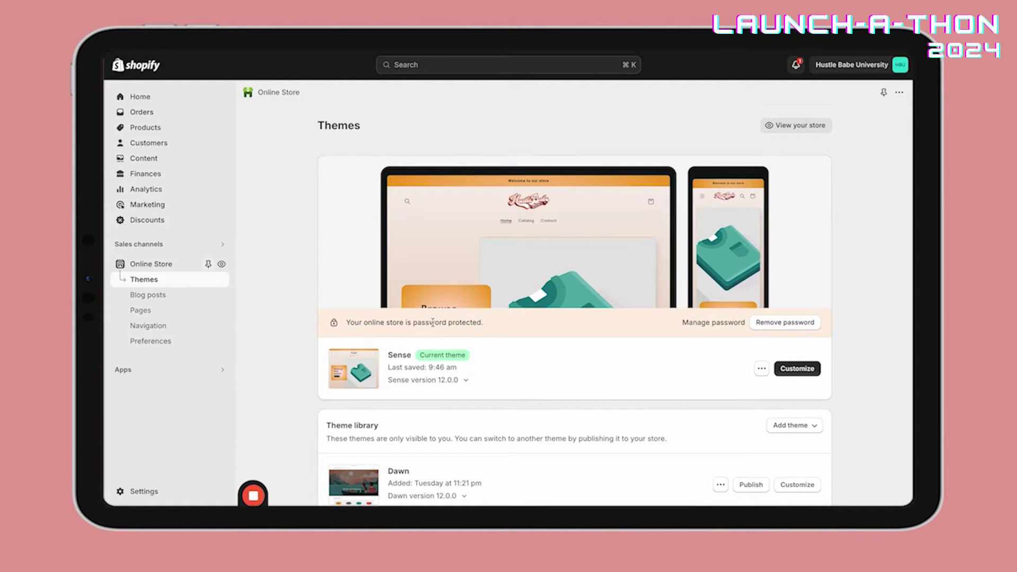
pyautogui.moveTo(347, 323); pyautogui.dragTo(510, 328)
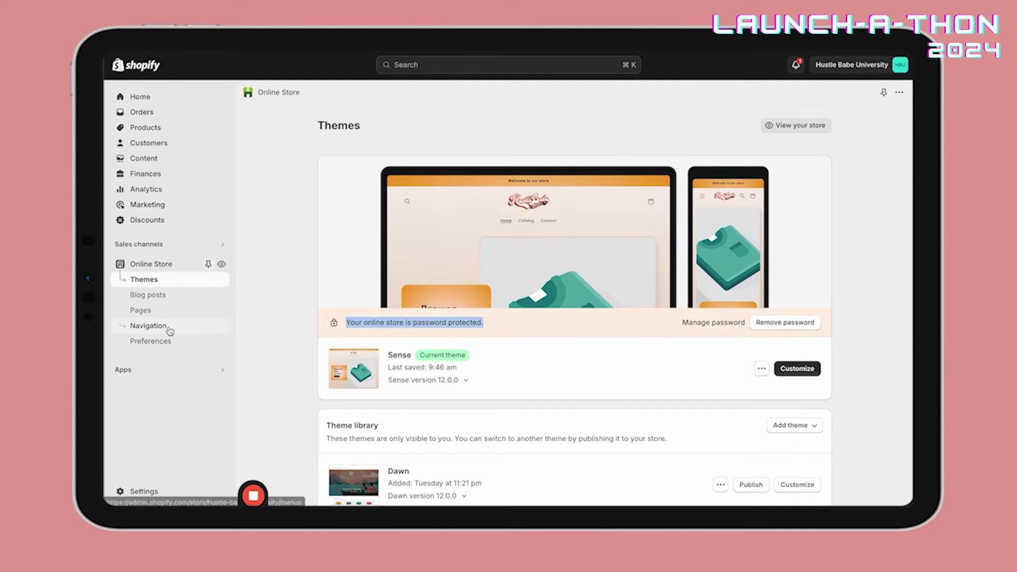
# - Open the Online Store preferences and select the store's password text in the Password protection section
pyautogui.click(168, 345)
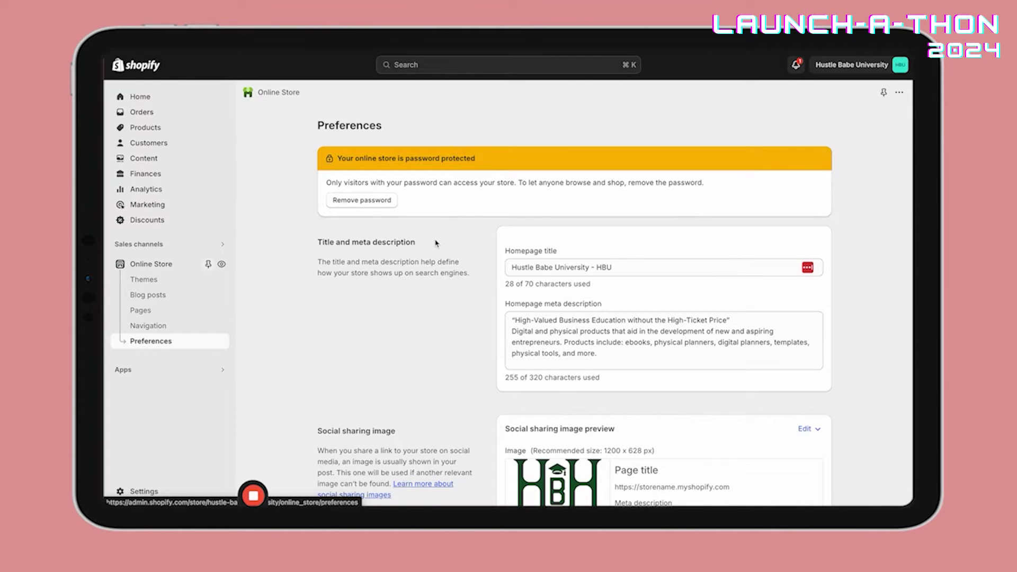
pyautogui.scroll(-15, 447, 241)
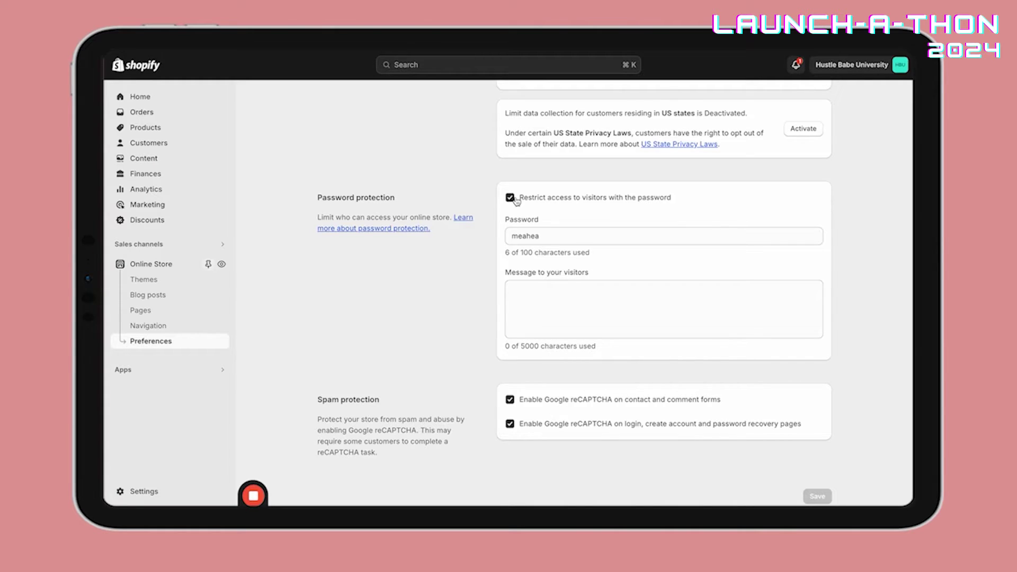
pyautogui.click(524, 234)
pyautogui.doubleClick(523, 233)
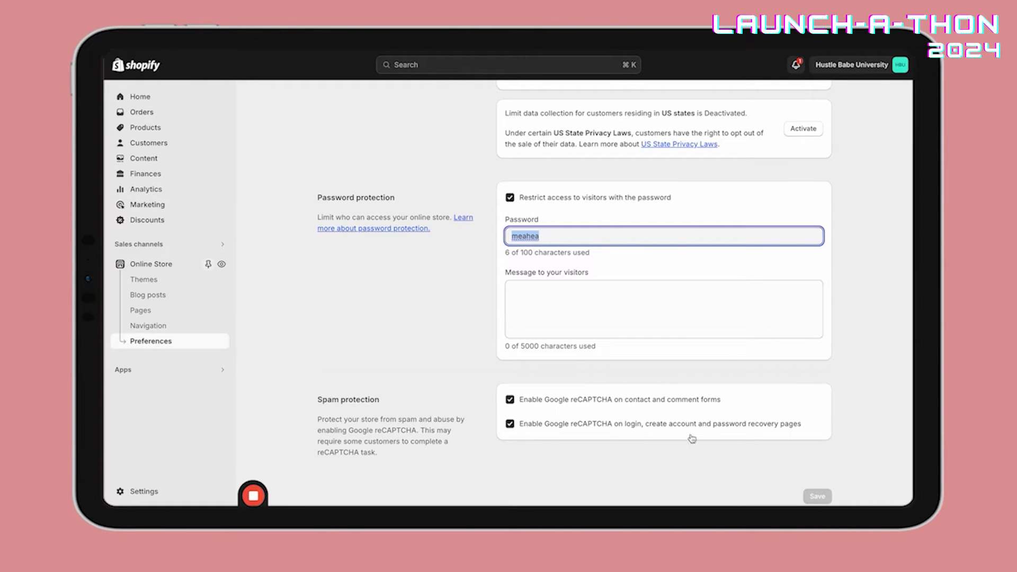
# - Return to the Online Store themes and open the current Sense theme for customizing
pyautogui.click(158, 268)
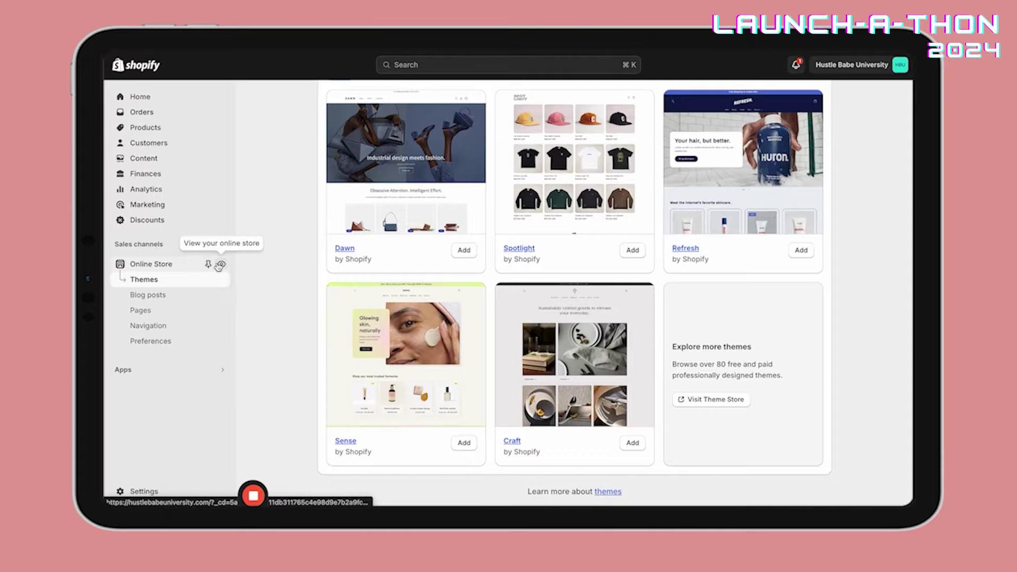
pyautogui.click(161, 343)
pyautogui.click(138, 280)
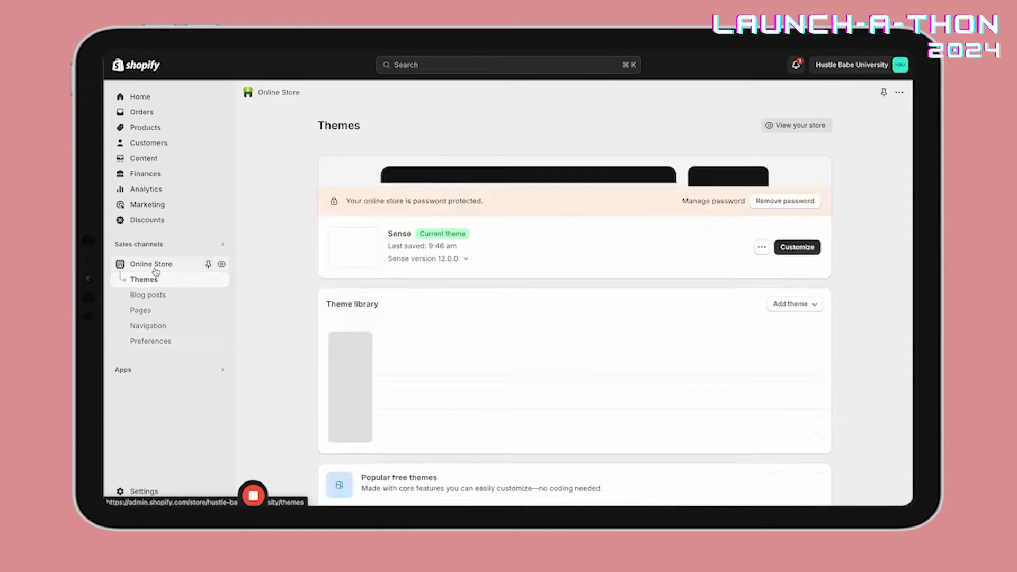
pyautogui.click(811, 254)
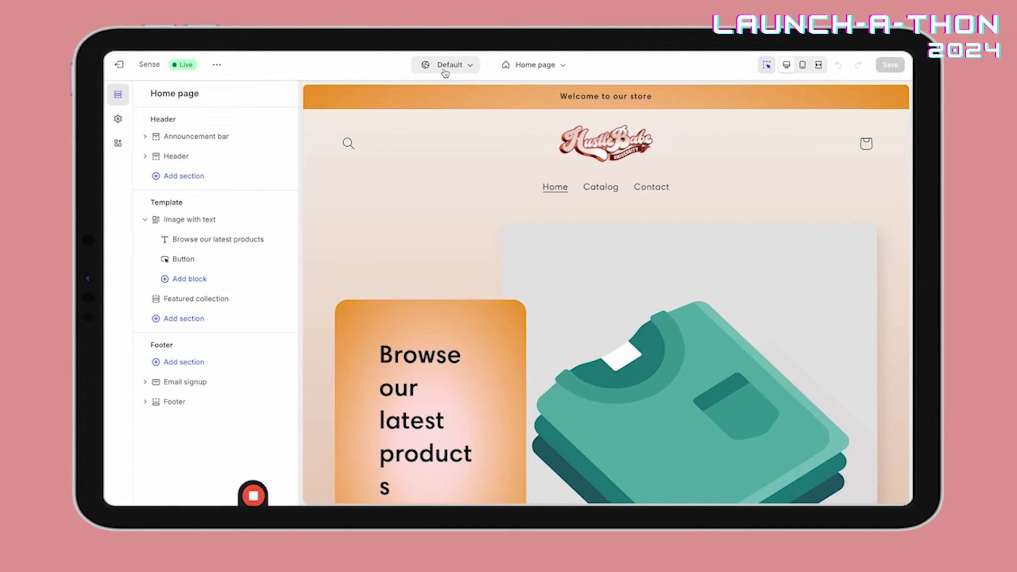
# - Switch the theme editor from the home page to the Password template in the Others group
pyautogui.click(513, 66)
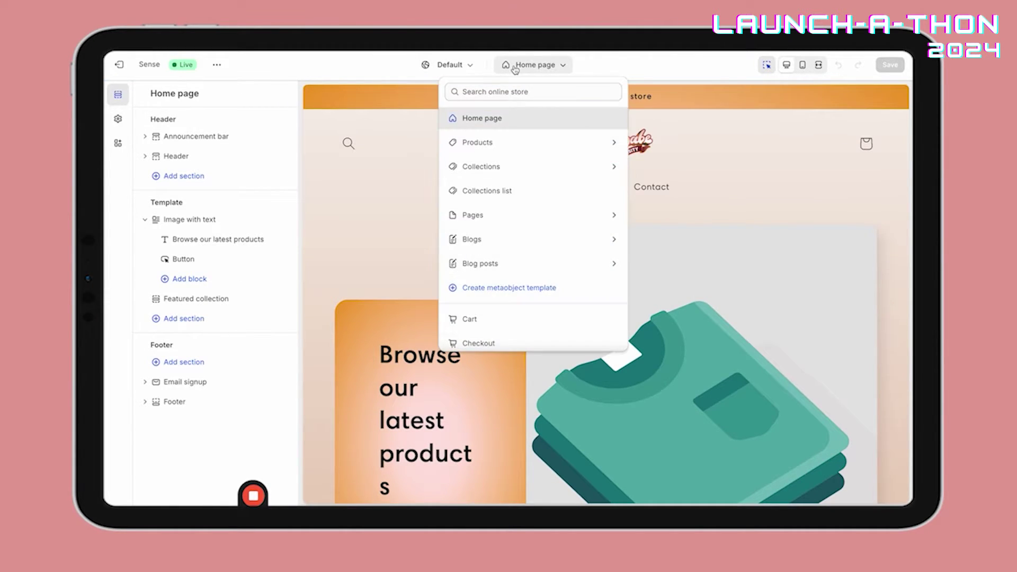
pyautogui.scroll(-2, 499, 233)
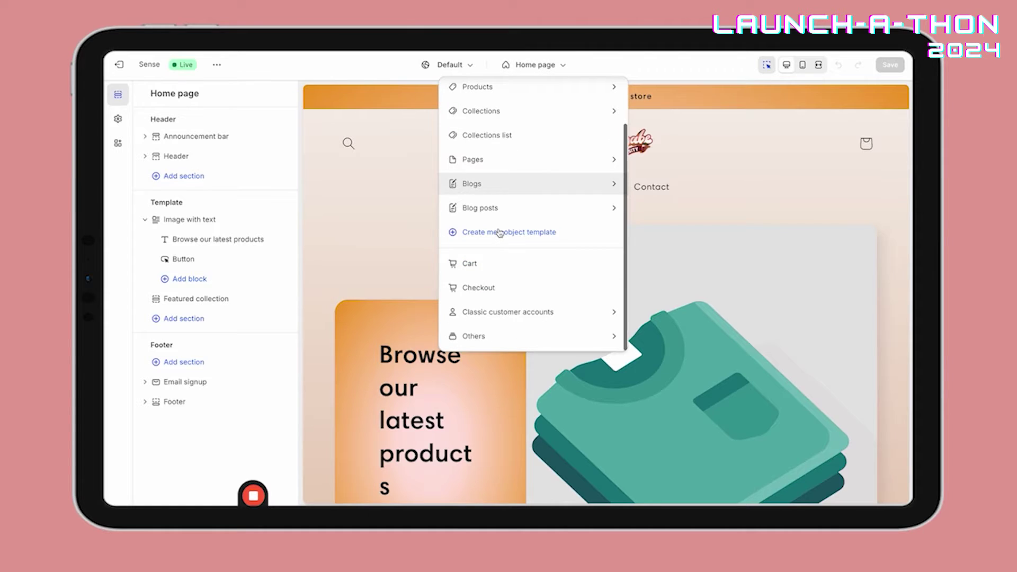
pyautogui.click(494, 338)
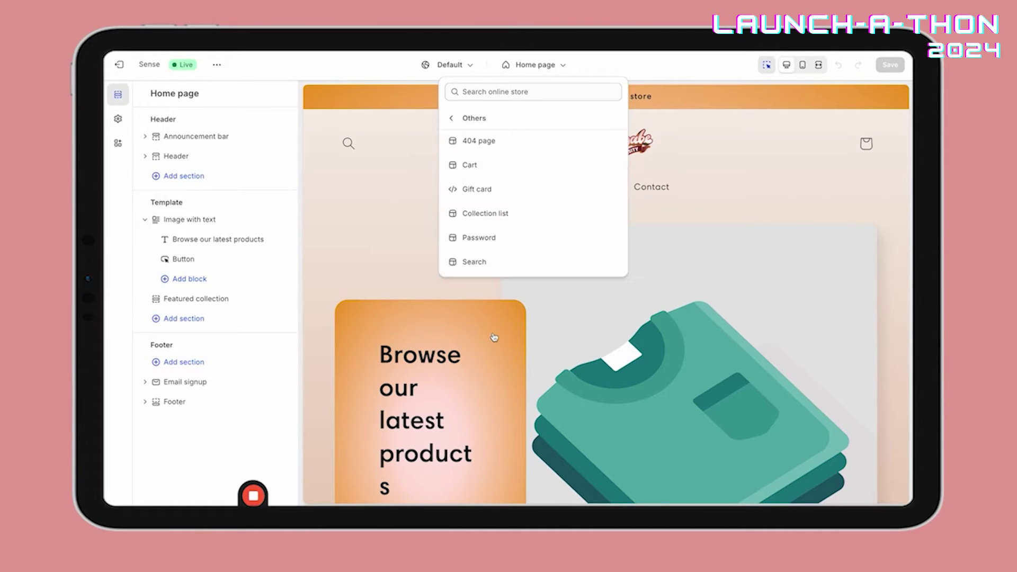
pyautogui.click(493, 239)
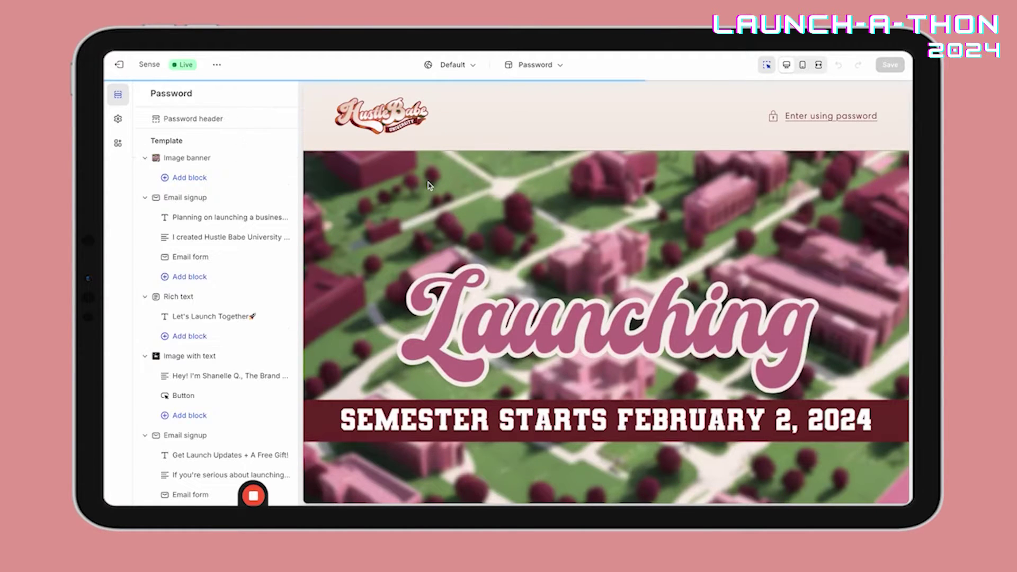
# - Review the password page preview, including its launch banner, email signup, introductory text with image and Instagram button
pyautogui.scroll(-6, 429, 185)
pyautogui.scroll(-10, 428, 185)
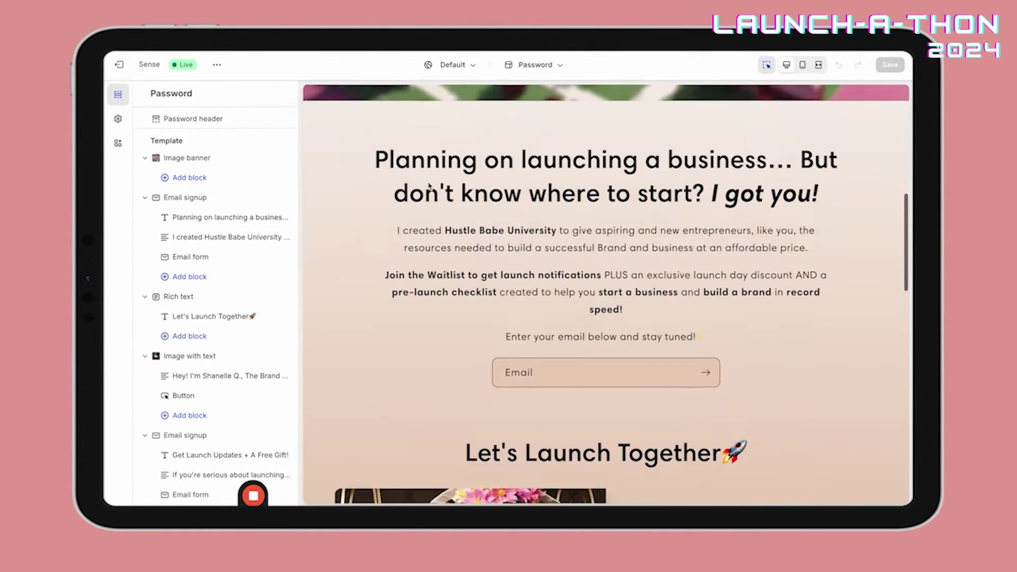
pyautogui.scroll(10, 429, 186)
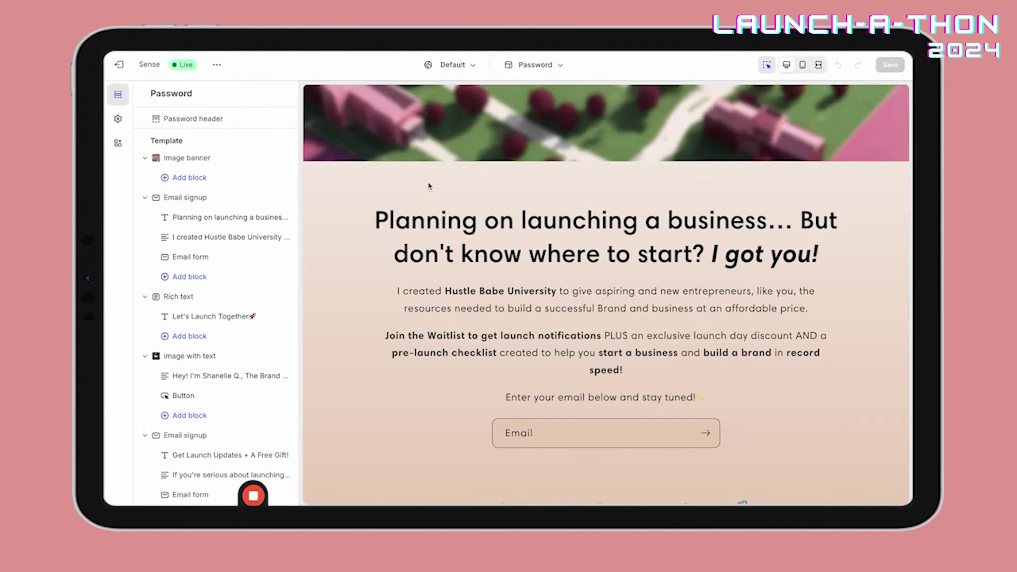
pyautogui.scroll(-4, 429, 186)
pyautogui.scroll(-8, 429, 185)
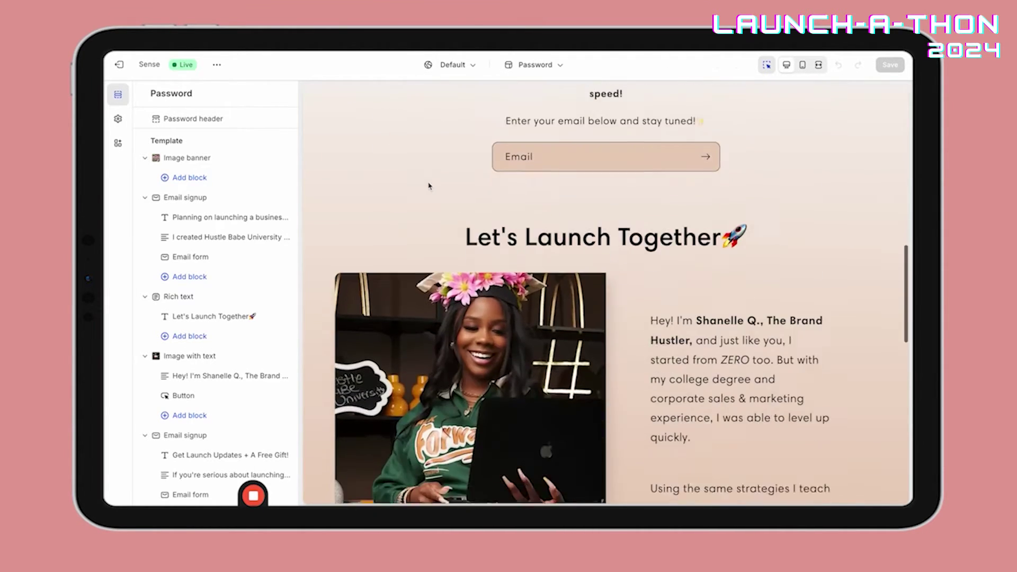
pyautogui.scroll(-5, 429, 186)
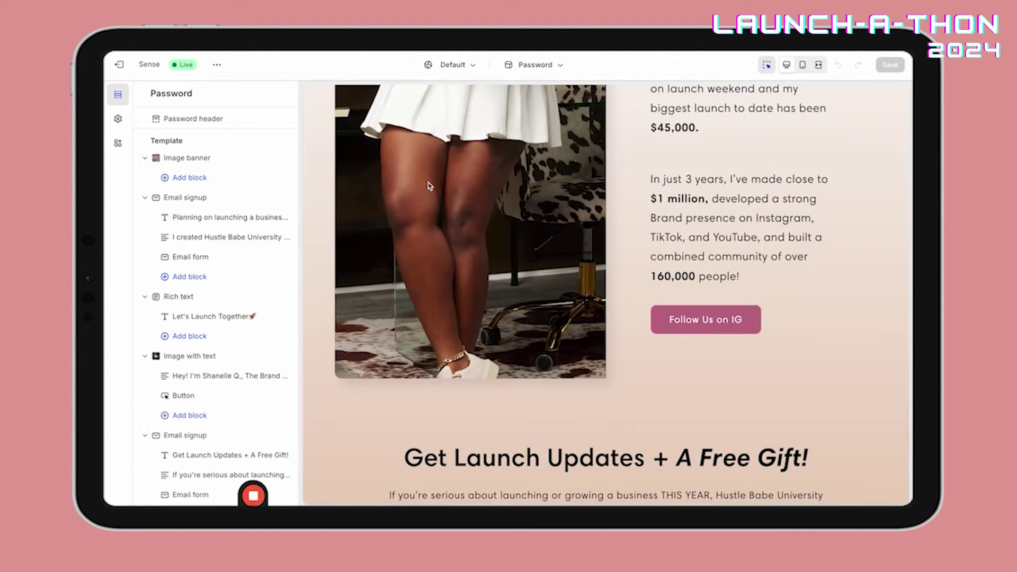
pyautogui.scroll(-1, 430, 191)
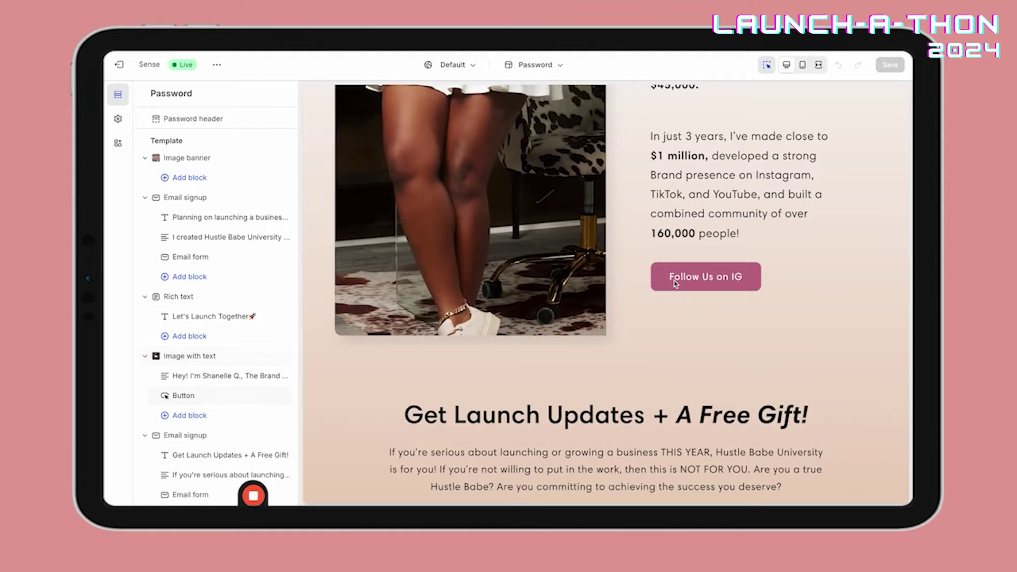
pyautogui.scroll(8, 676, 242)
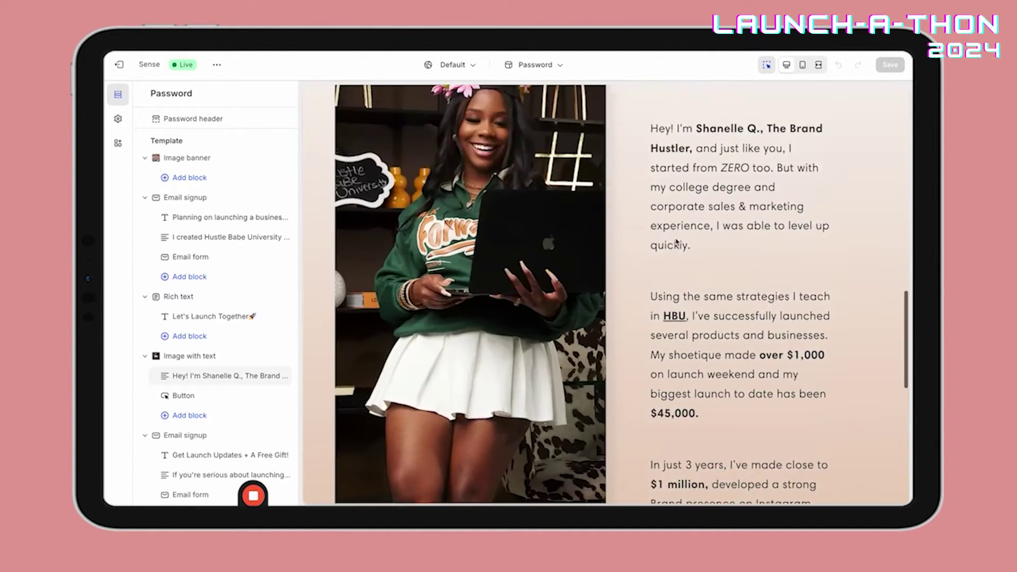
pyautogui.scroll(10, 676, 242)
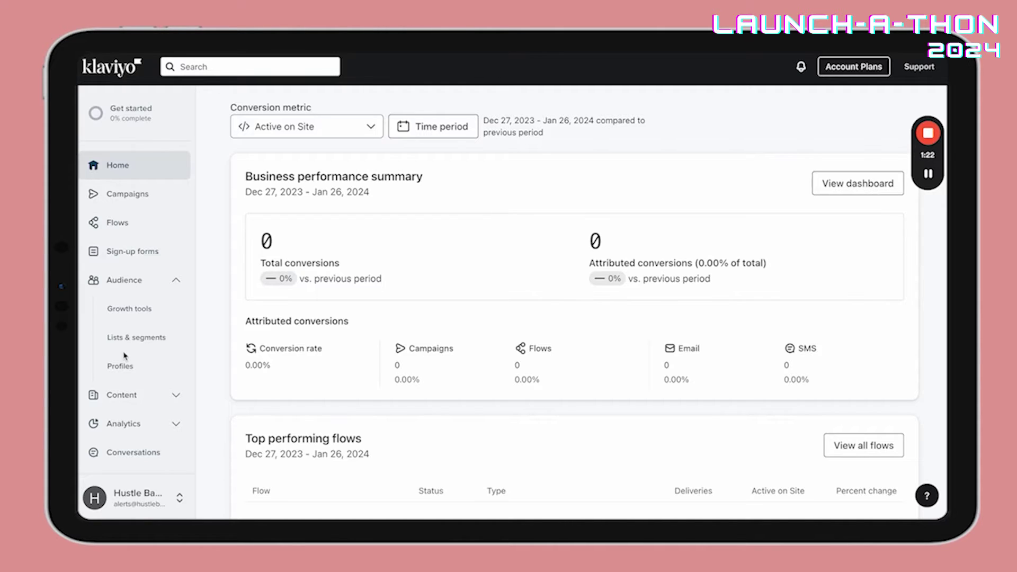
# - In Klaviyo, open the account's integrations page and start adding a new integration
pyautogui.click(134, 497)
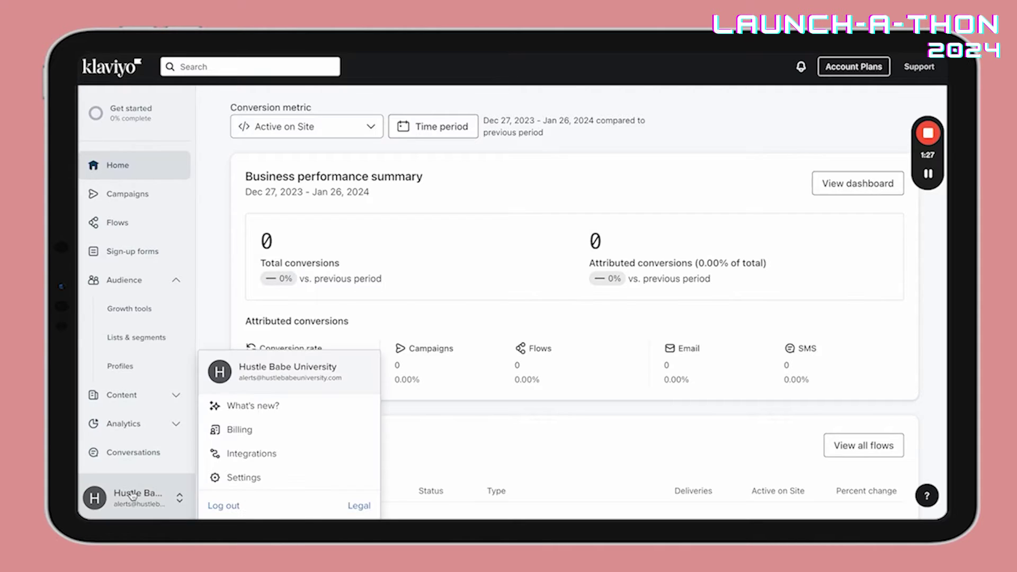
pyautogui.click(266, 461)
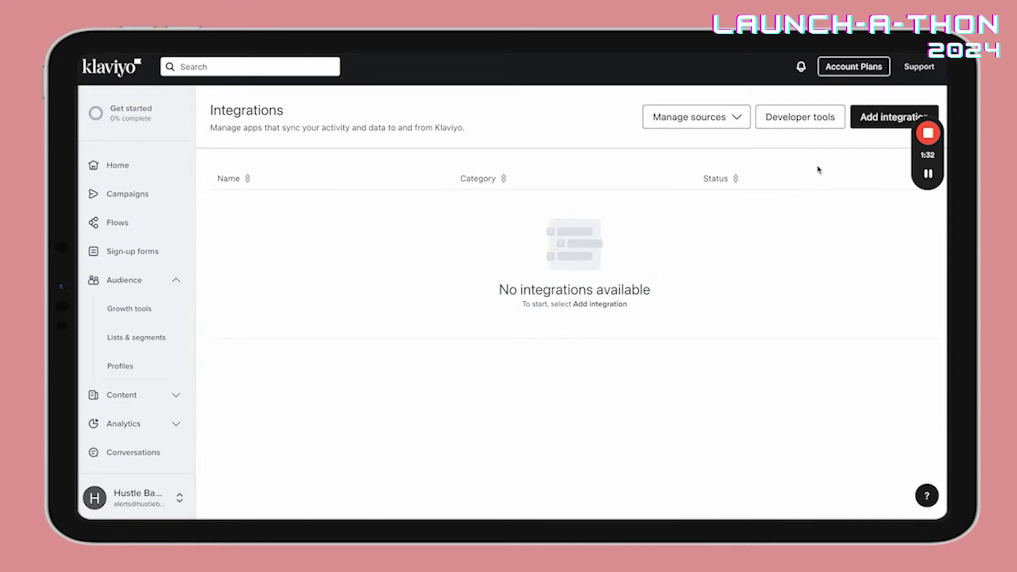
pyautogui.moveTo(923, 166)
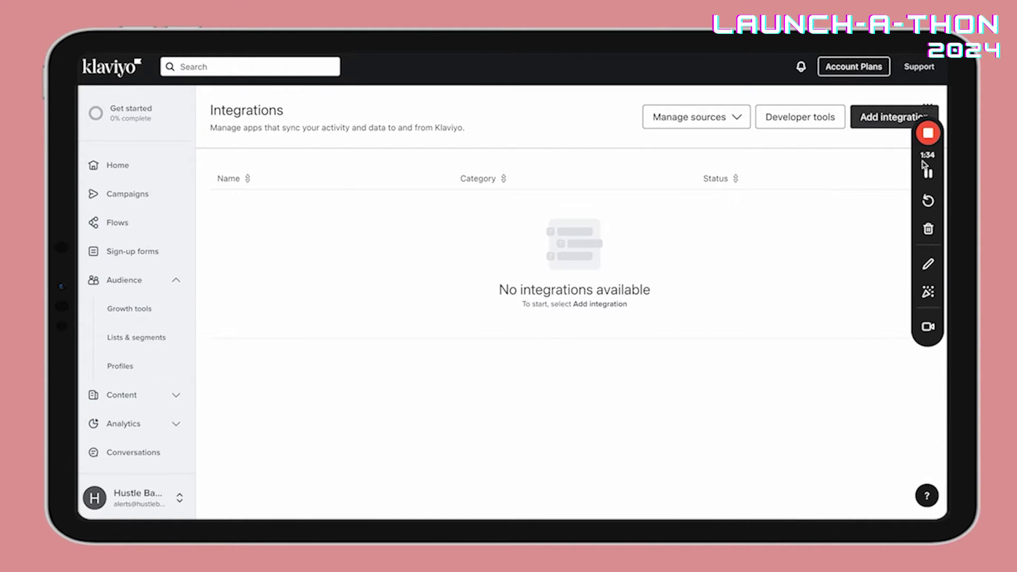
pyautogui.click(894, 118)
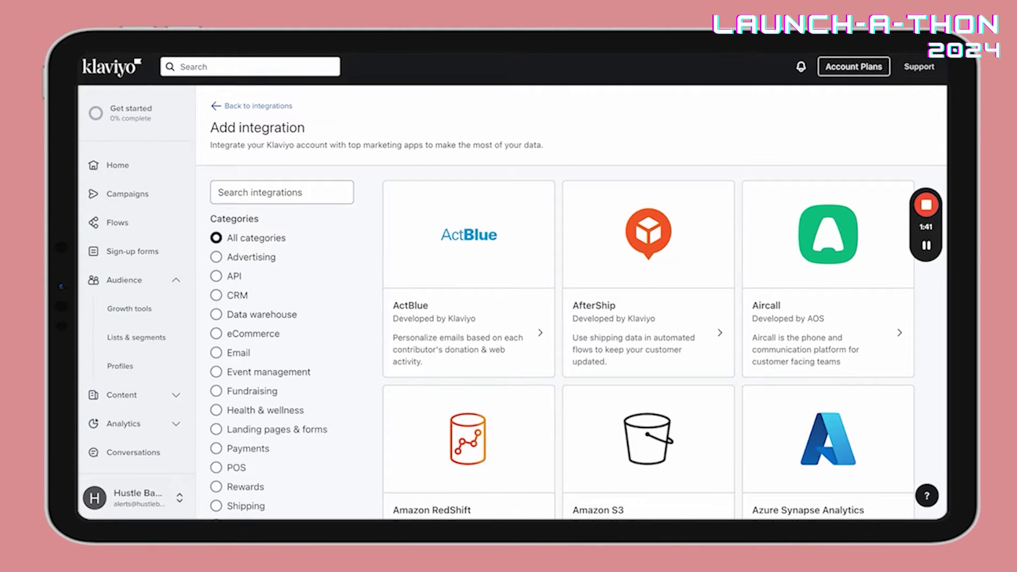
# - Browse the catalogue of available integrations across all categories
pyautogui.scroll(-1, 318, 175)
pyautogui.click(318, 167)
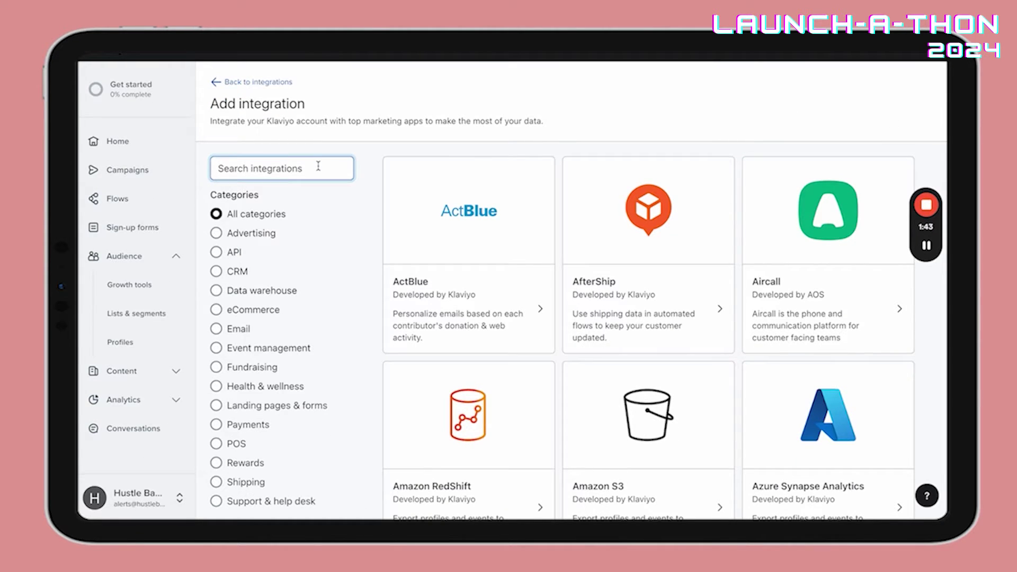
pyautogui.scroll(-20, 511, 257)
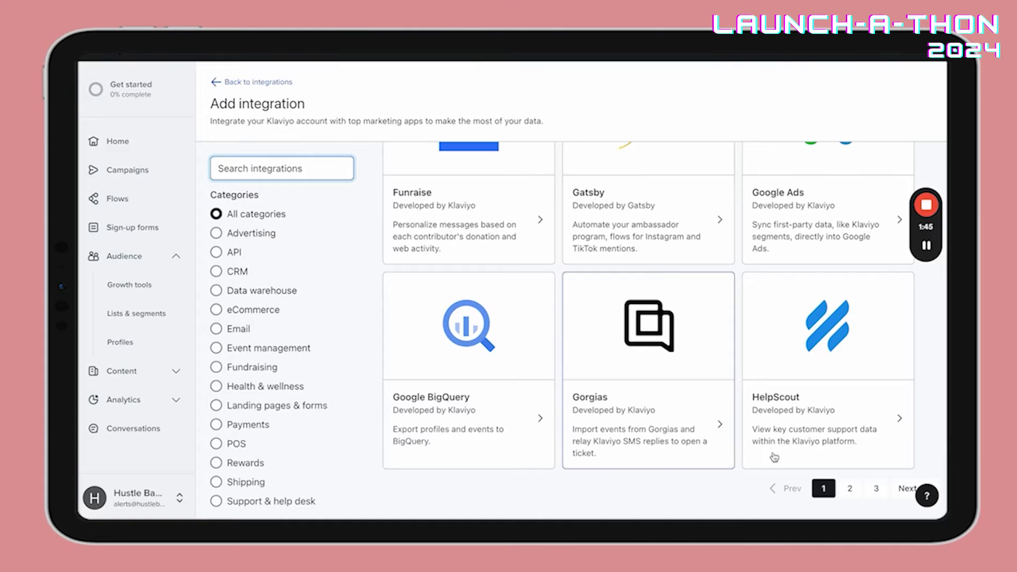
pyautogui.scroll(10, 722, 366)
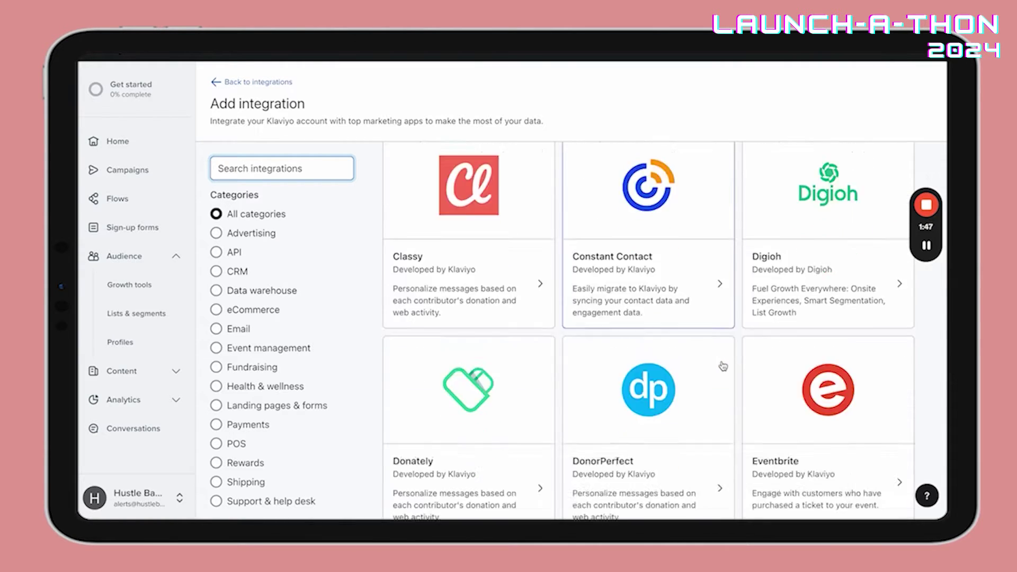
pyautogui.scroll(-8, 723, 365)
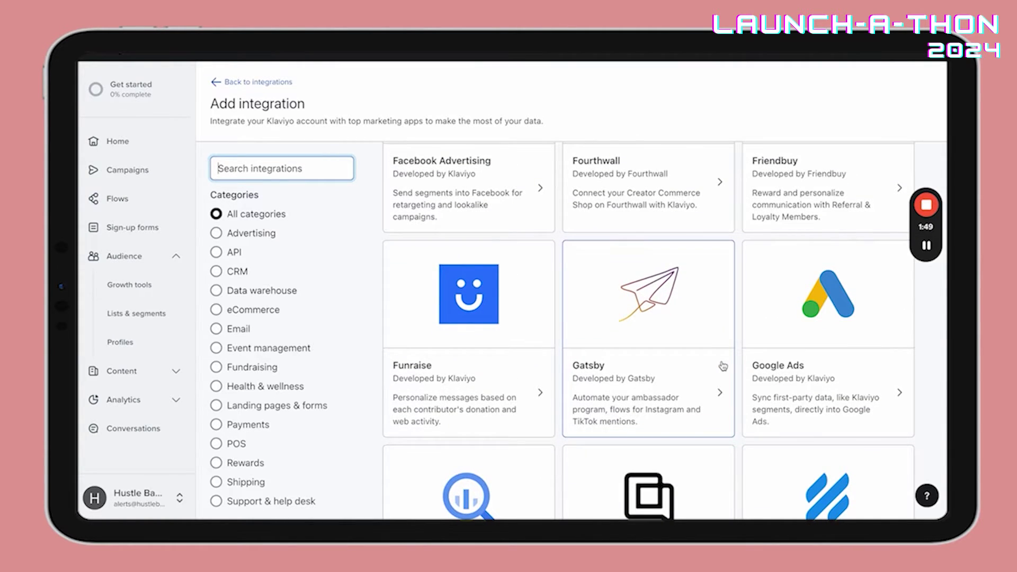
pyautogui.scroll(1, 723, 366)
pyautogui.scroll(-1, 723, 365)
pyautogui.scroll(1, 723, 366)
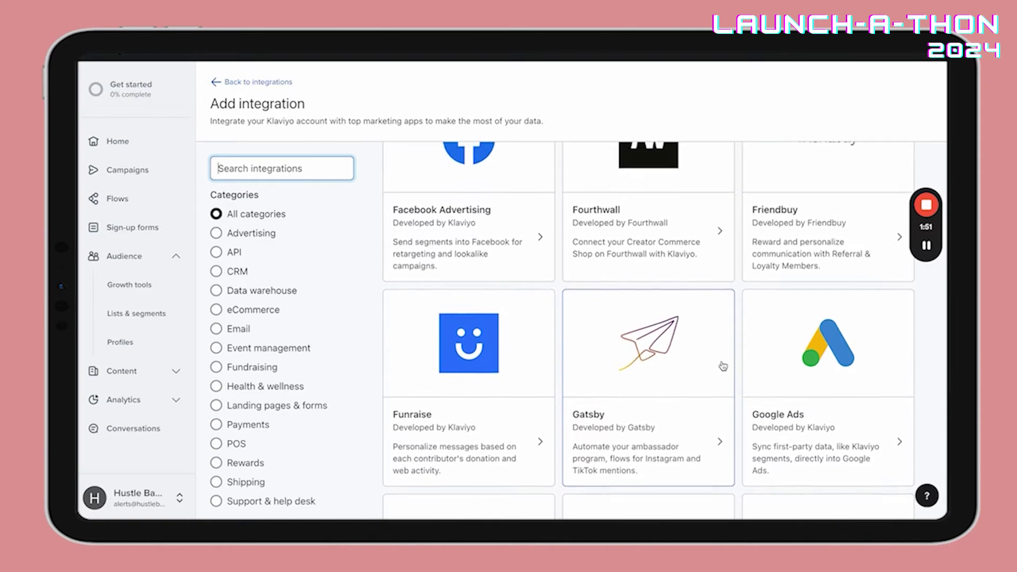
pyautogui.scroll(1, 723, 365)
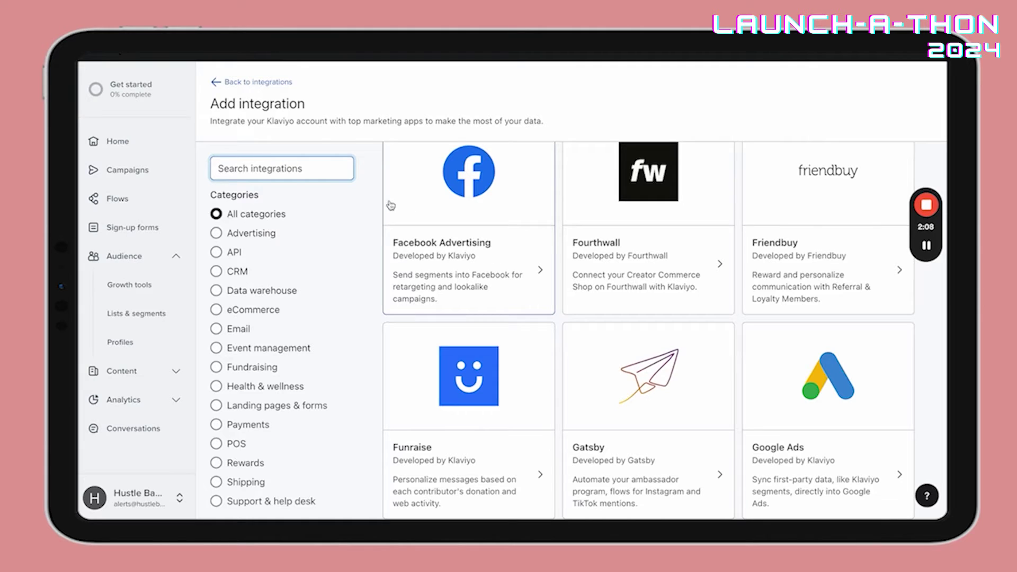
# - Search the integrations for "shopif", open the Shopify integration and review its connection, onsite tracking and sync settings
pyautogui.write('shopif')
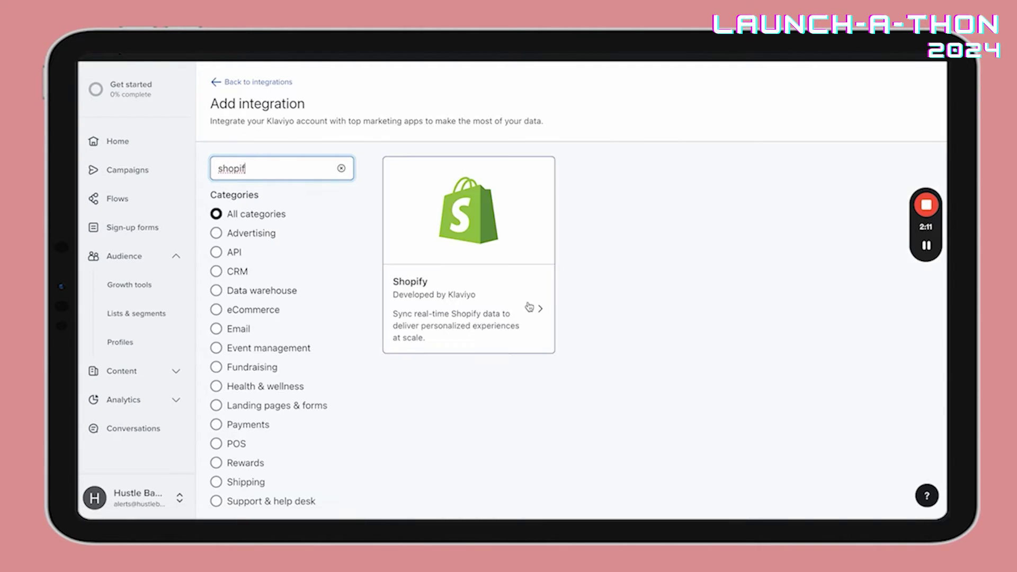
pyautogui.click(529, 307)
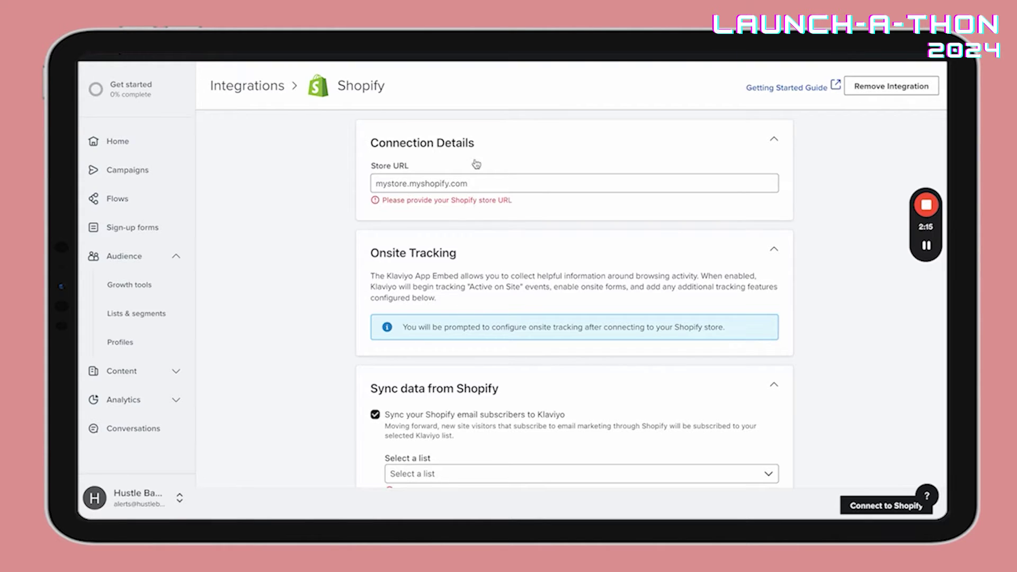
pyautogui.scroll(-3, 460, 270)
pyautogui.scroll(-2, 460, 270)
pyautogui.scroll(5, 460, 270)
pyautogui.scroll(-3, 459, 270)
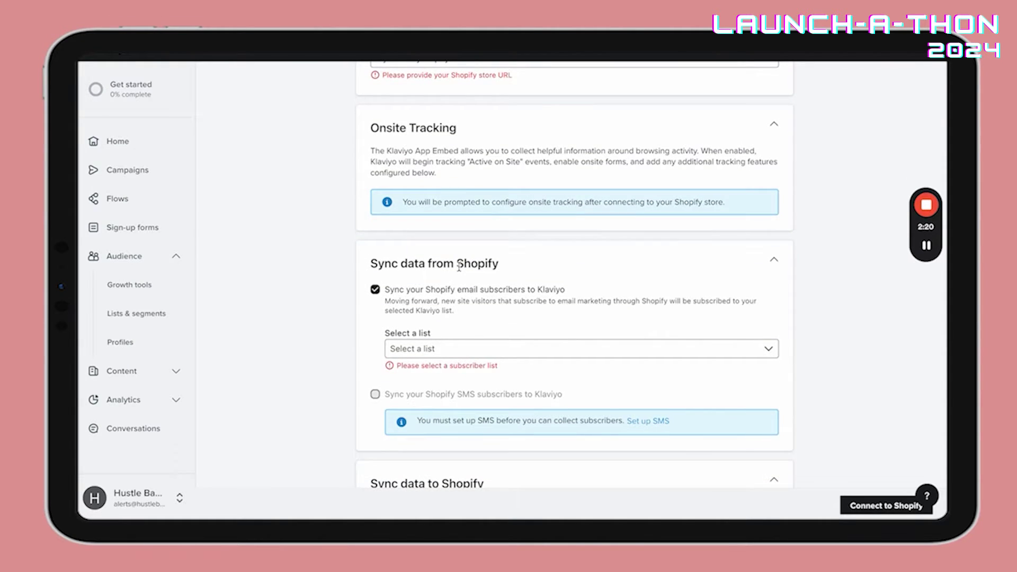
# - Start the SMS setup and choose the United States, Canada and the United Kingdom as sending countries
pyautogui.scroll(4, 459, 267)
pyautogui.scroll(-5, 459, 267)
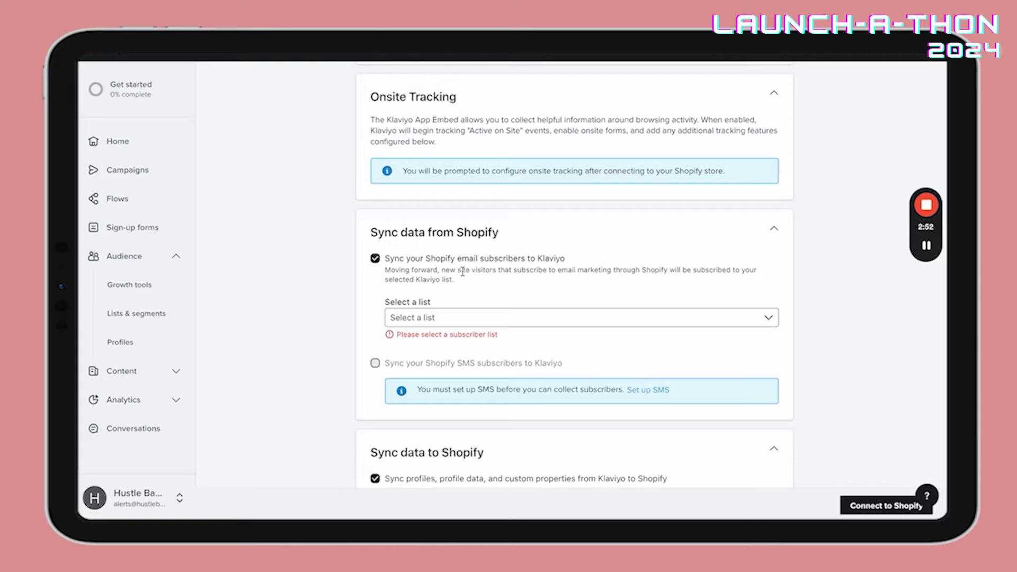
pyautogui.scroll(-2, 546, 364)
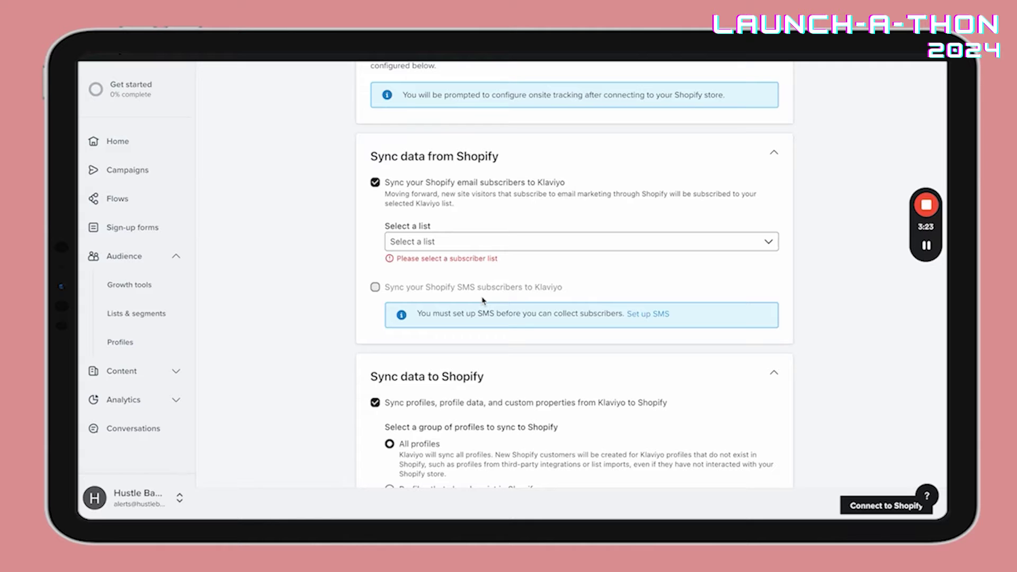
pyautogui.click(647, 317)
pyautogui.click(628, 254)
pyautogui.click(424, 292)
pyautogui.click(424, 330)
pyautogui.scroll(-1, 420, 332)
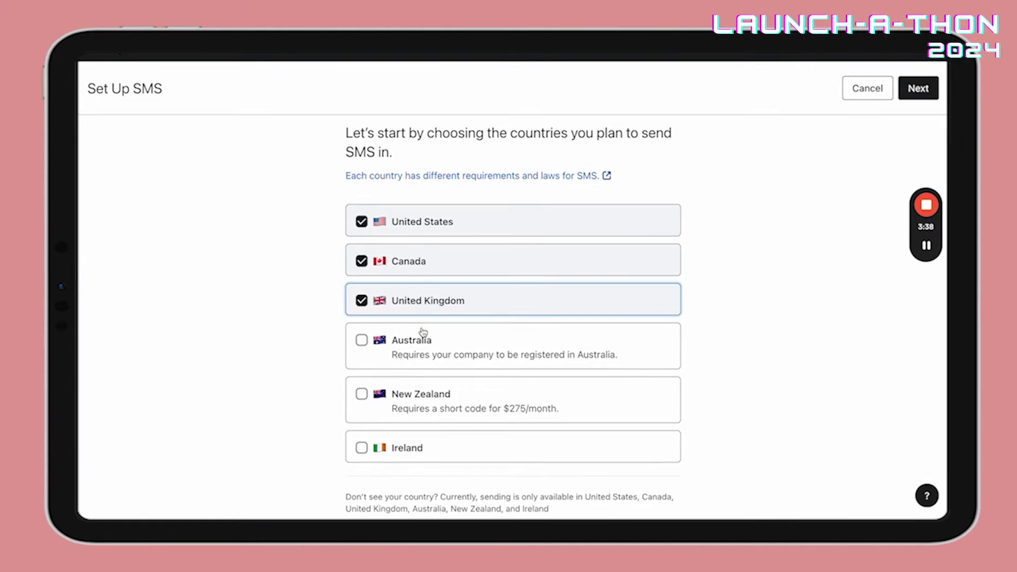
pyautogui.click(915, 91)
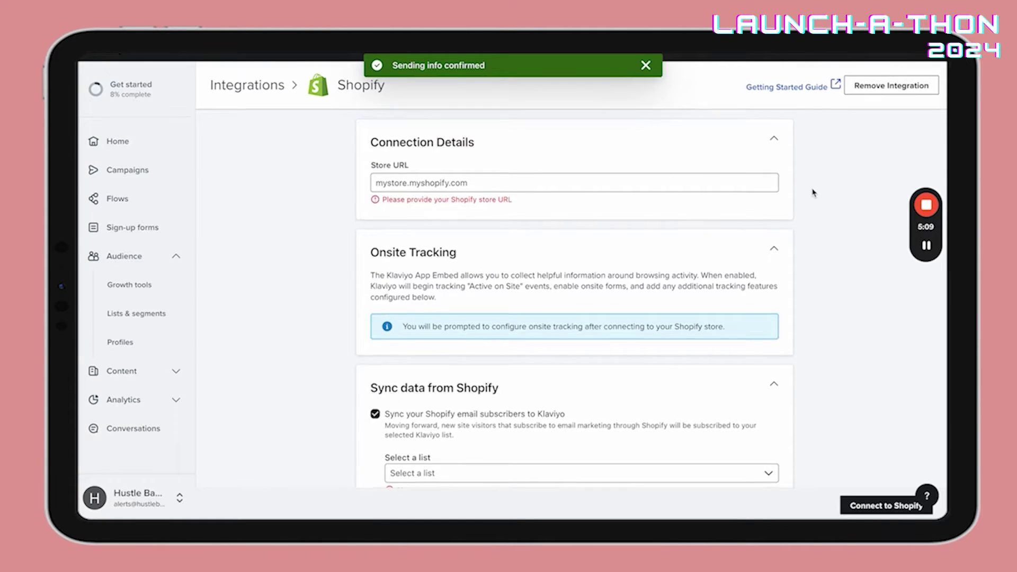
# - Review the Shopify connection settings and the lists available for syncing email subscribers
pyautogui.scroll(-3, 533, 401)
pyautogui.scroll(3, 471, 401)
pyautogui.scroll(-2, 469, 401)
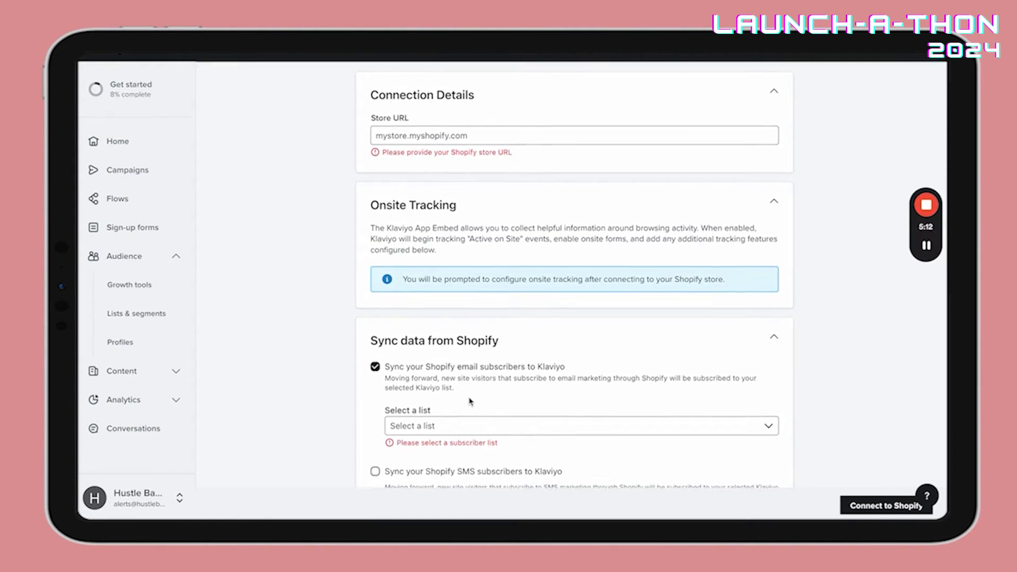
pyautogui.scroll(-1, 462, 384)
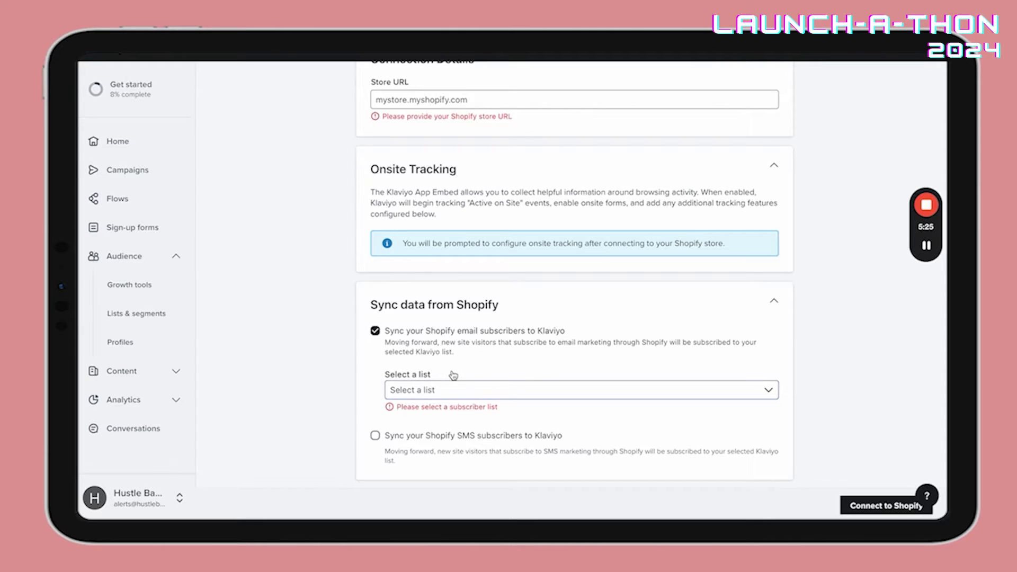
pyautogui.scroll(-1, 453, 375)
pyautogui.click(436, 354)
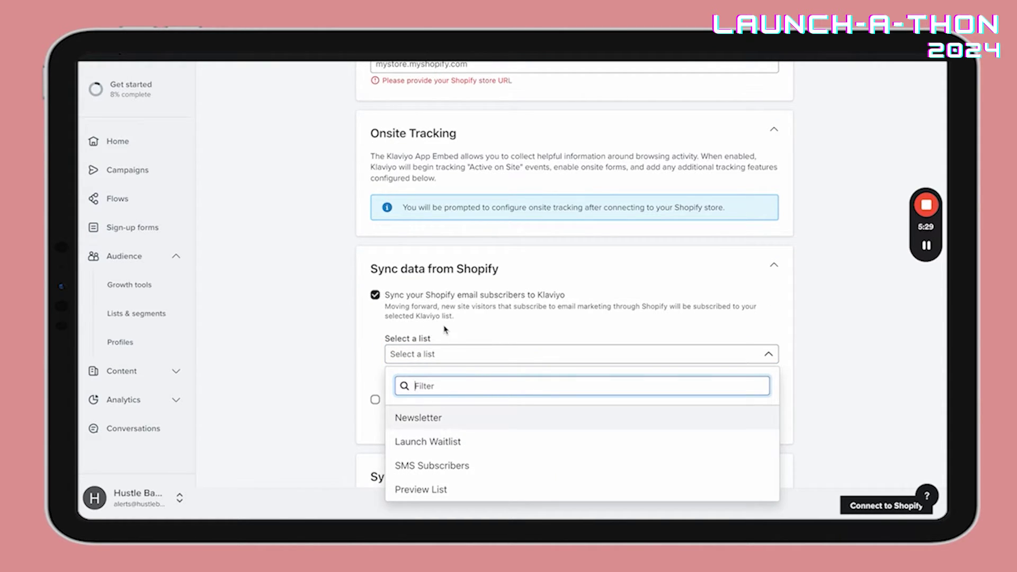
pyautogui.click(445, 329)
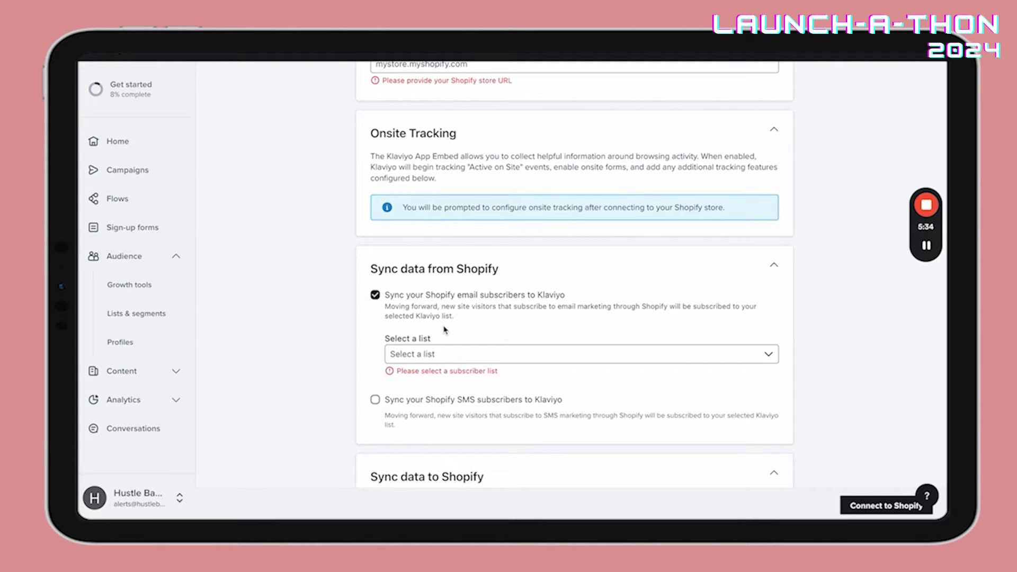
pyautogui.click(453, 354)
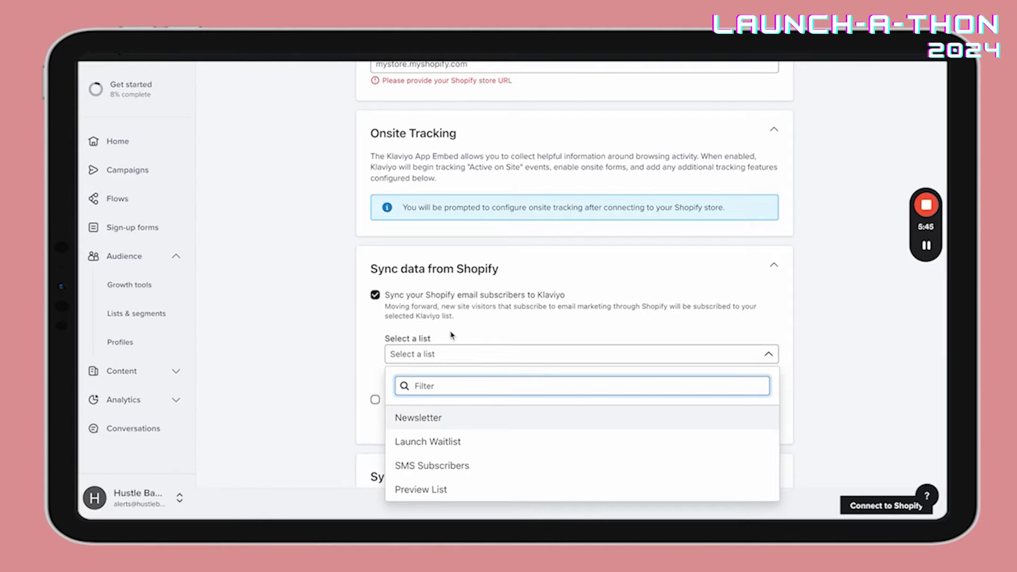
pyautogui.click(450, 337)
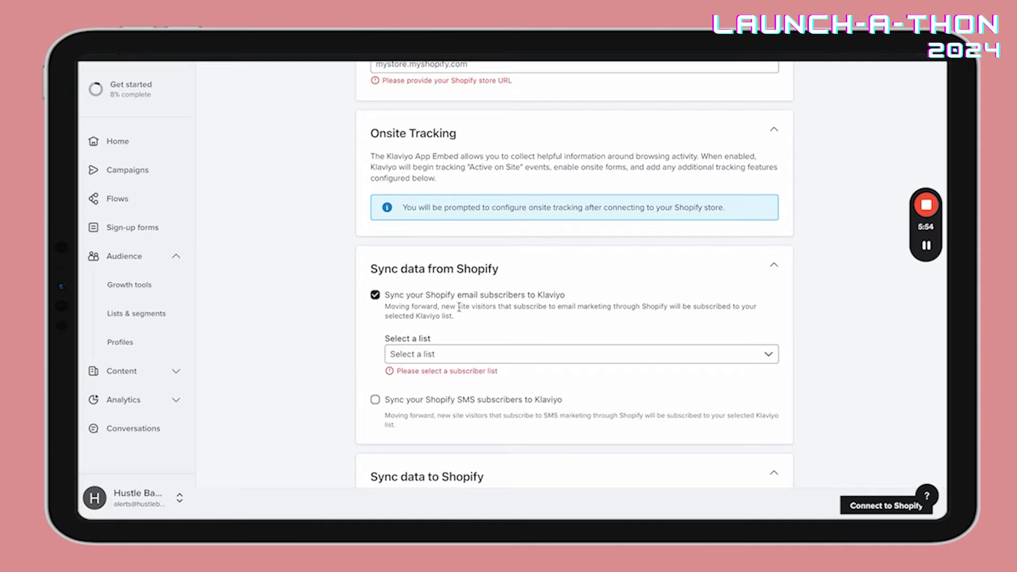
# - Choose Launch Waitlist as the list that receives the synced Shopify email subscribers
pyautogui.scroll(3, 462, 315)
pyautogui.scroll(-3, 477, 319)
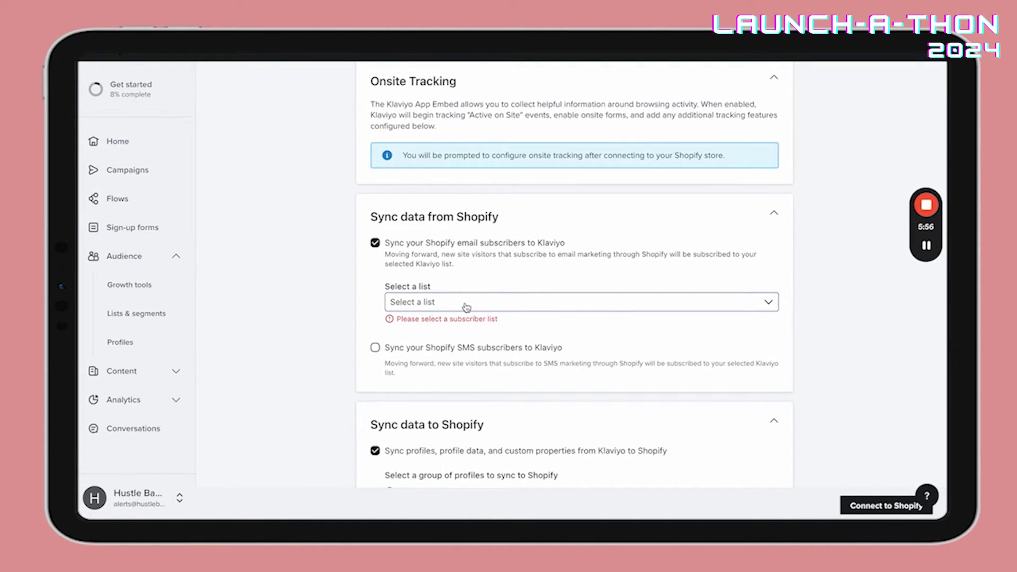
pyautogui.scroll(3, 466, 308)
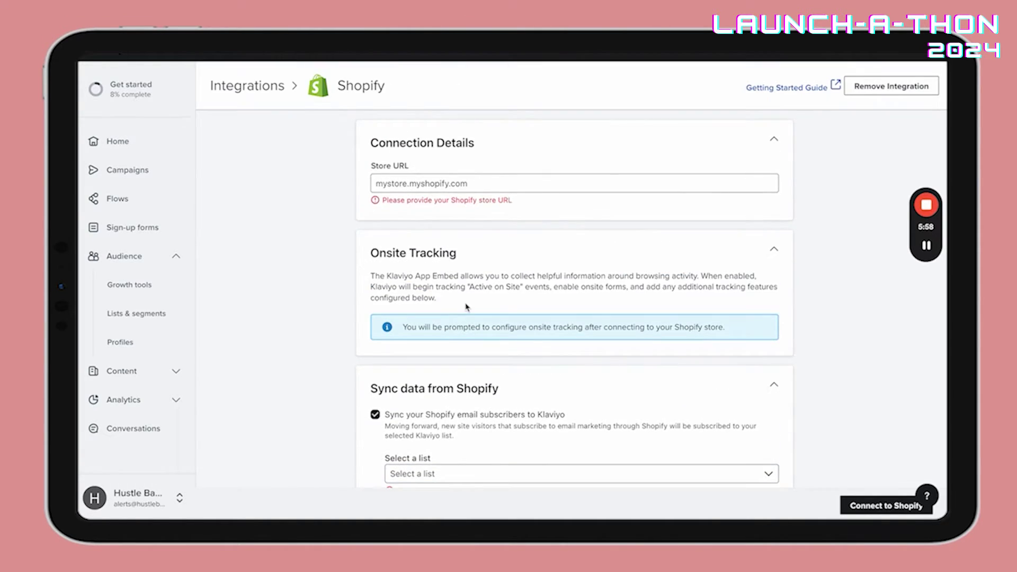
pyautogui.scroll(-2, 465, 317)
pyautogui.click(464, 361)
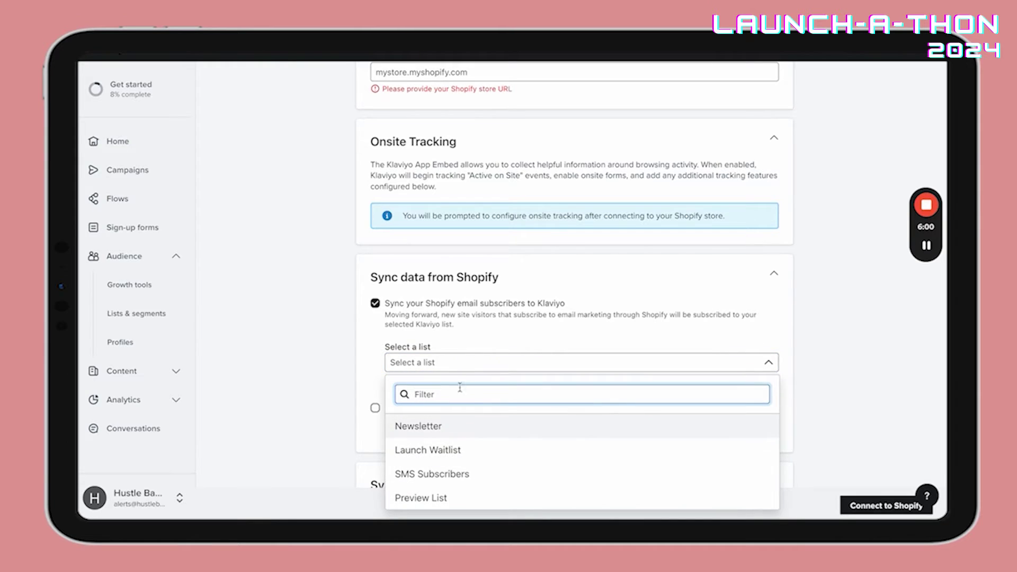
pyautogui.click(432, 449)
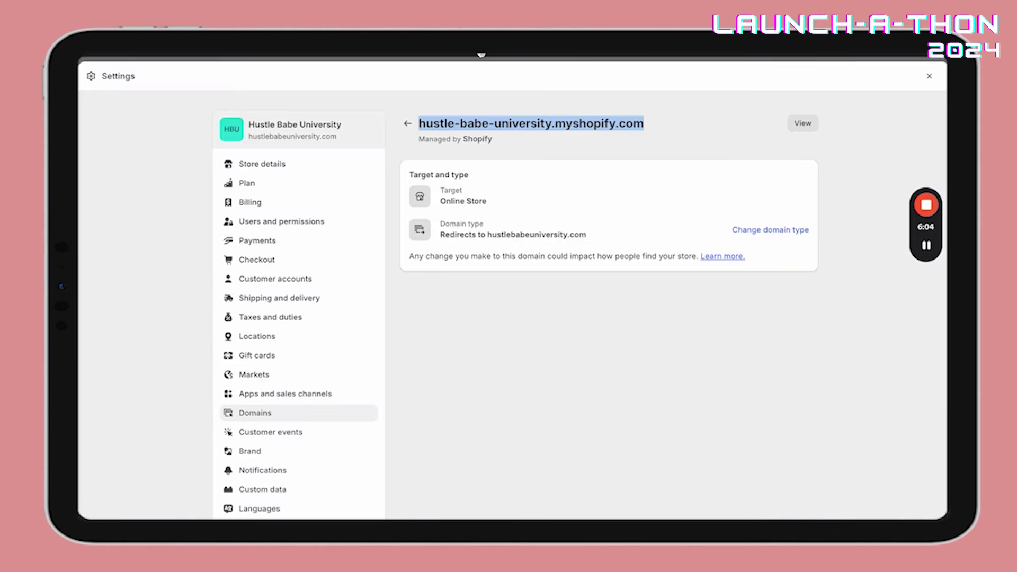
# - Return to the Klaviyo integration settings and set the store URL to hustle-babe-university.myshopify.com
pyautogui.hotkey('alt', 'Tab')
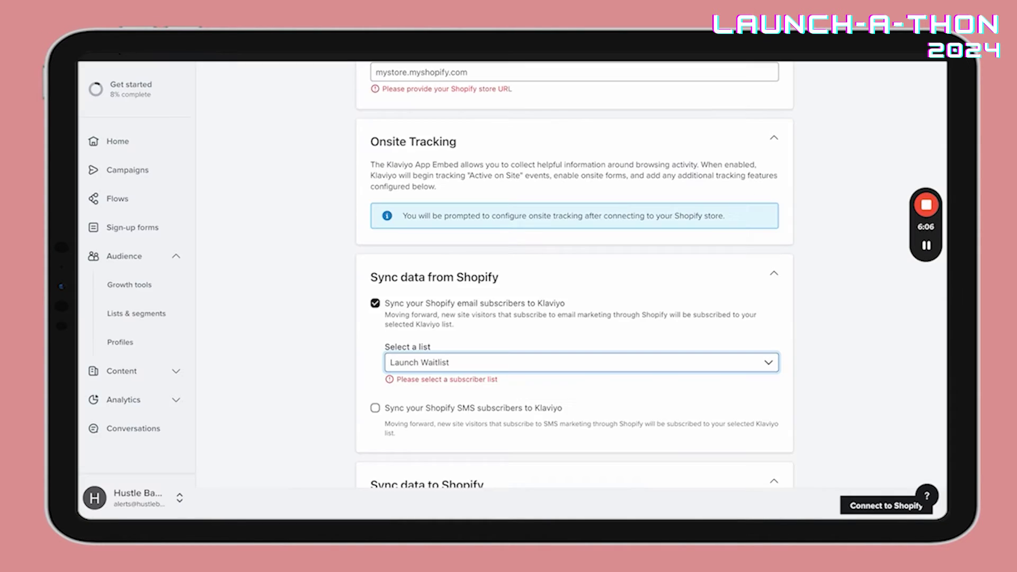
pyautogui.scroll(3, 480, 179)
pyautogui.click(480, 179)
pyautogui.write('hustle-babe-university.myshopify.com')
pyautogui.click(619, 161)
# - Enable syncing of Shopify SMS subscribers to Klaviyo and assign them to the SMS Subscribers list
pyautogui.scroll(-2, 653, 229)
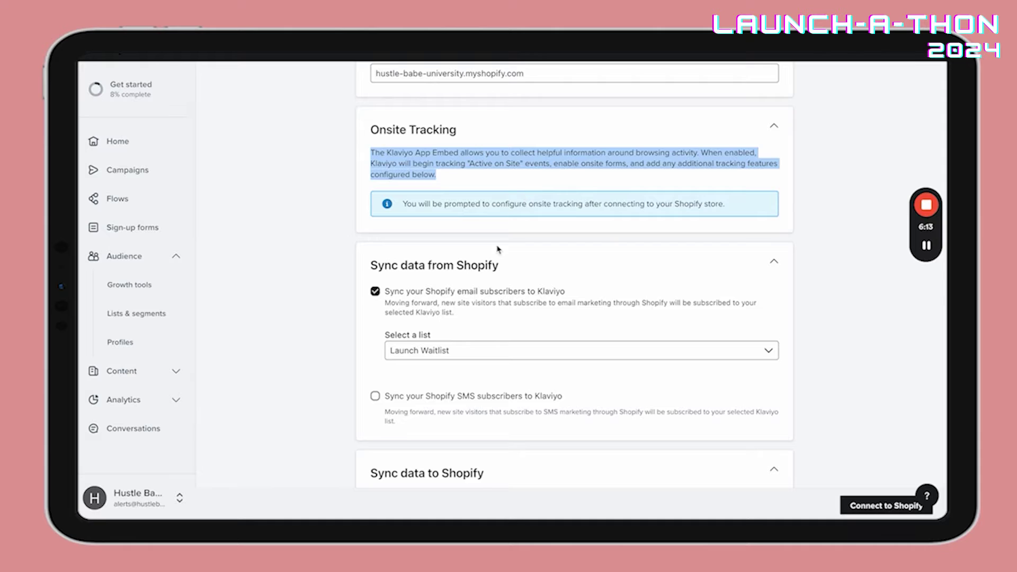
pyautogui.scroll(-1, 476, 295)
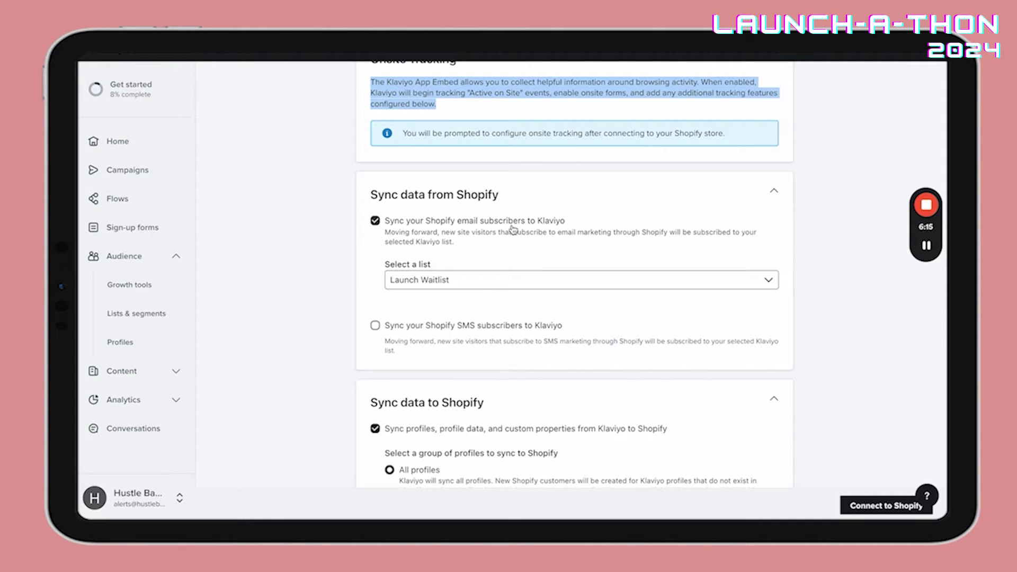
pyautogui.click(374, 330)
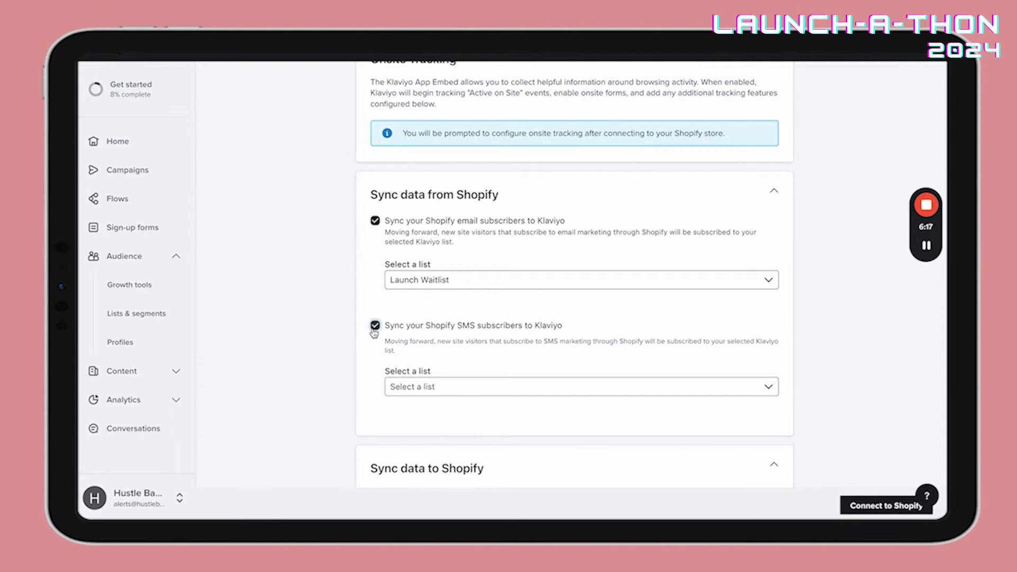
pyautogui.click(447, 392)
pyautogui.click(436, 318)
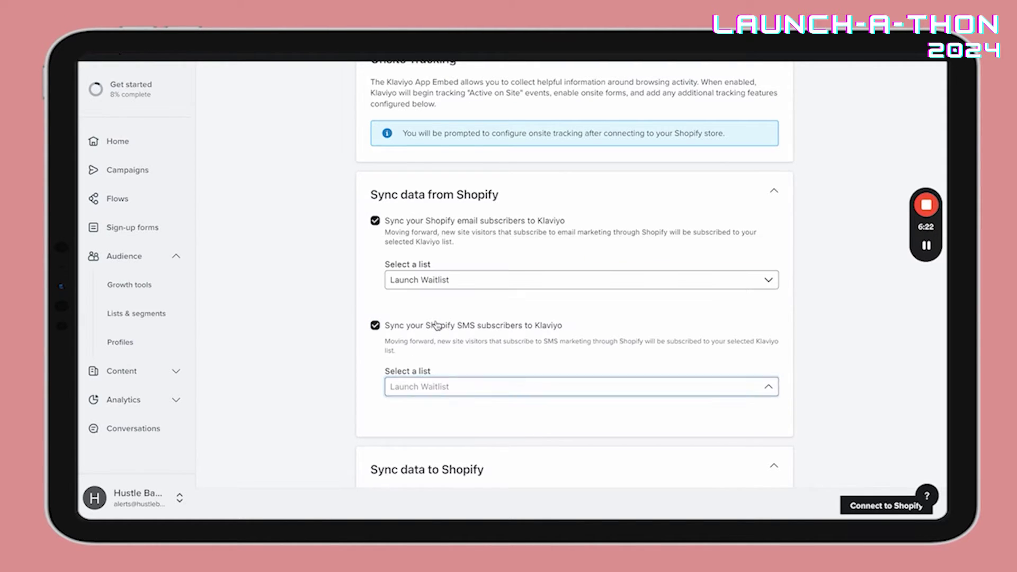
pyautogui.scroll(-2, 456, 367)
pyautogui.click(448, 327)
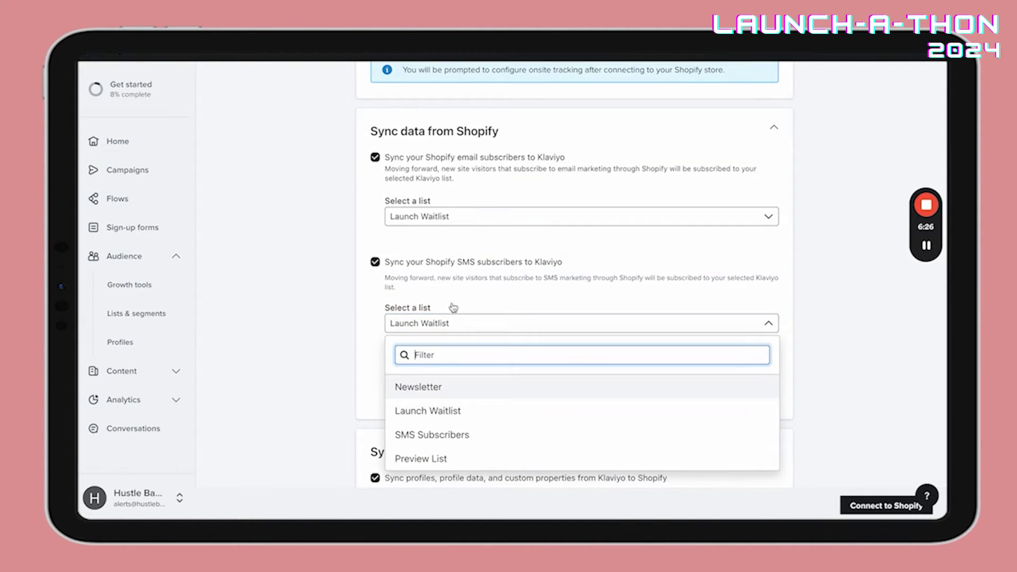
pyautogui.click(461, 297)
pyautogui.click(458, 327)
pyautogui.click(458, 434)
# - Check the settings for syncing data to Shopify, connect the store, approve the Klaviyo app and confirm the new integration
pyautogui.scroll(-5, 477, 299)
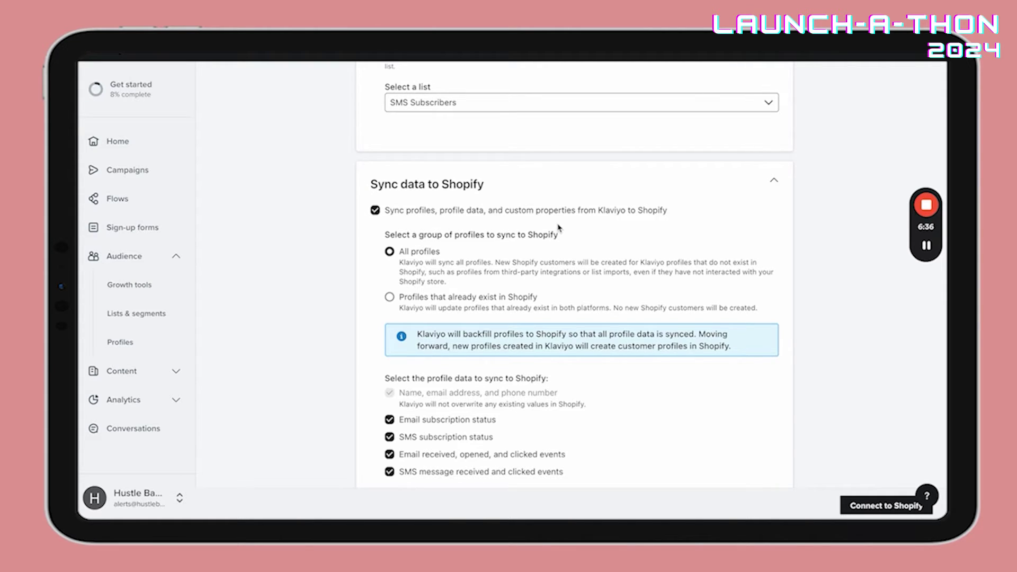
pyautogui.scroll(-1, 558, 228)
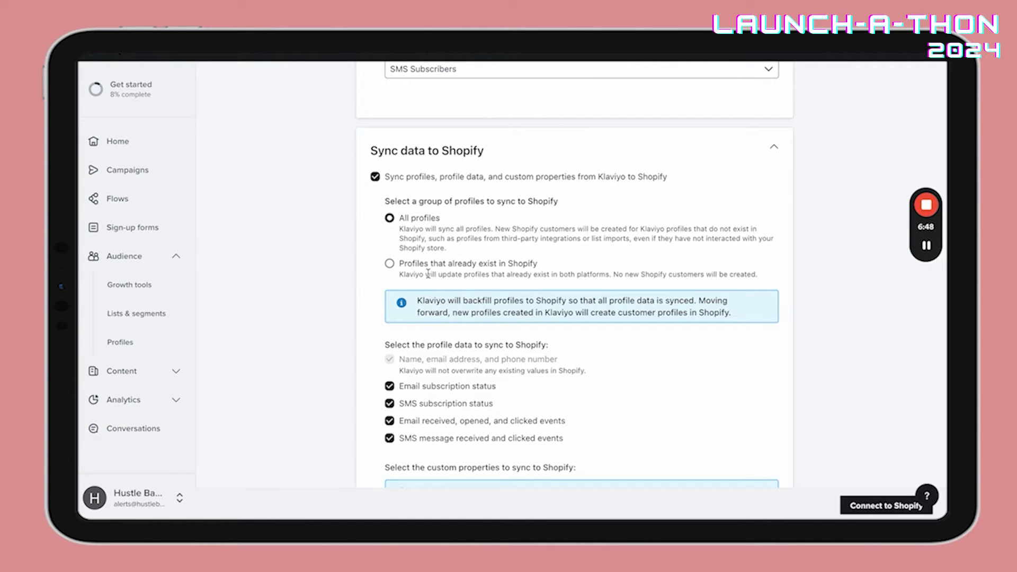
pyautogui.scroll(-2, 417, 228)
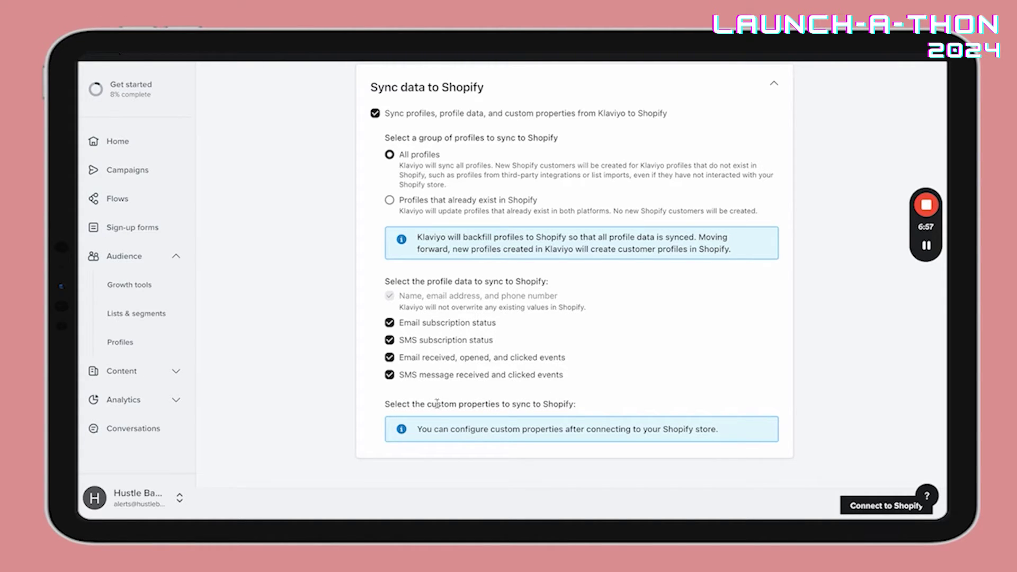
pyautogui.scroll(-1, 426, 416)
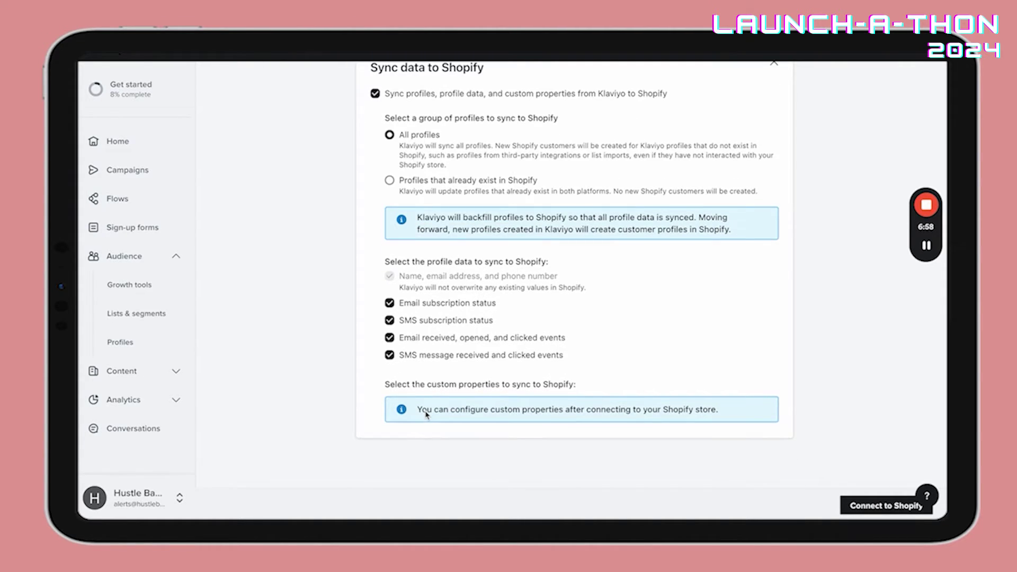
pyautogui.click(845, 503)
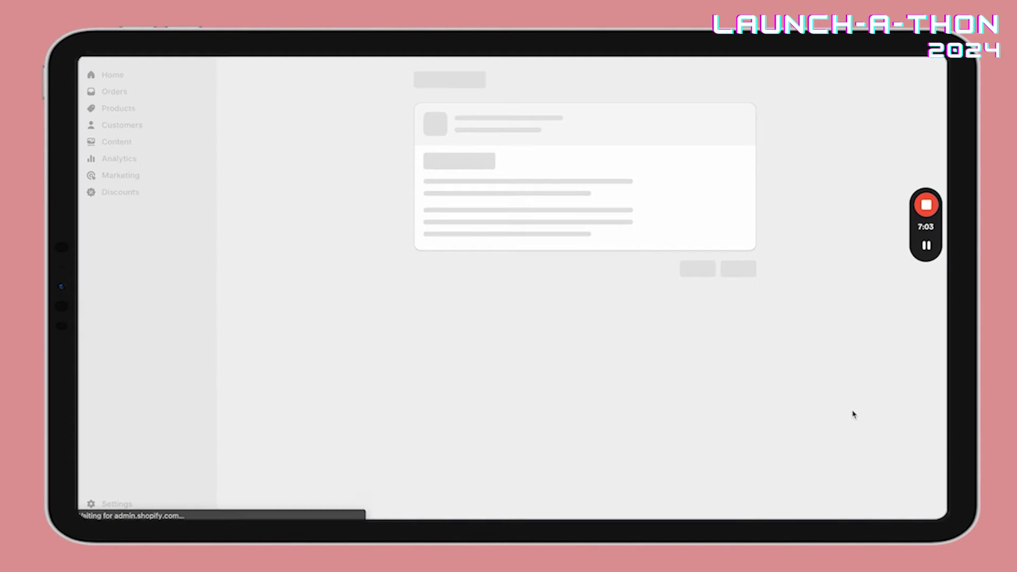
pyautogui.click(744, 307)
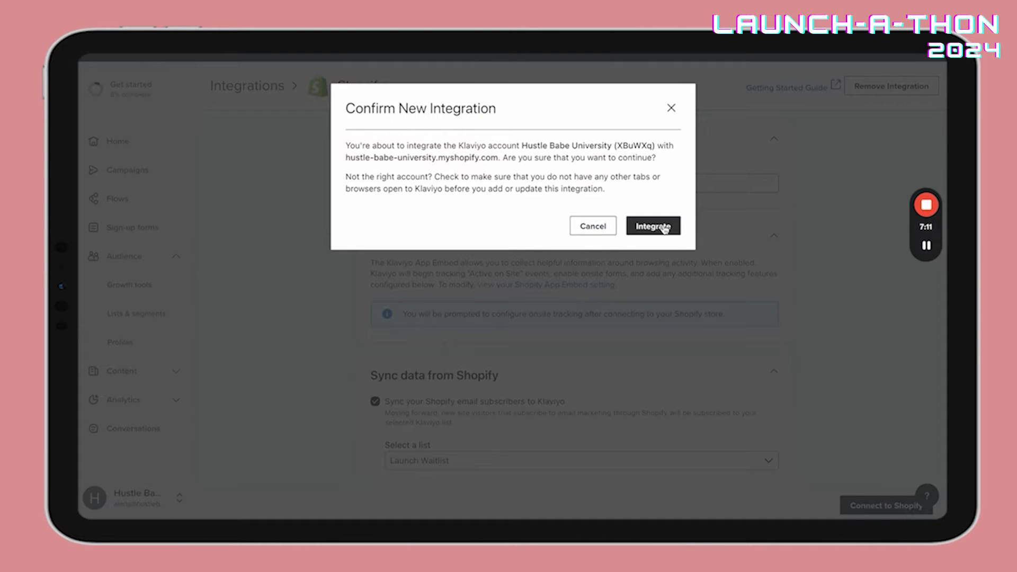
pyautogui.click(662, 227)
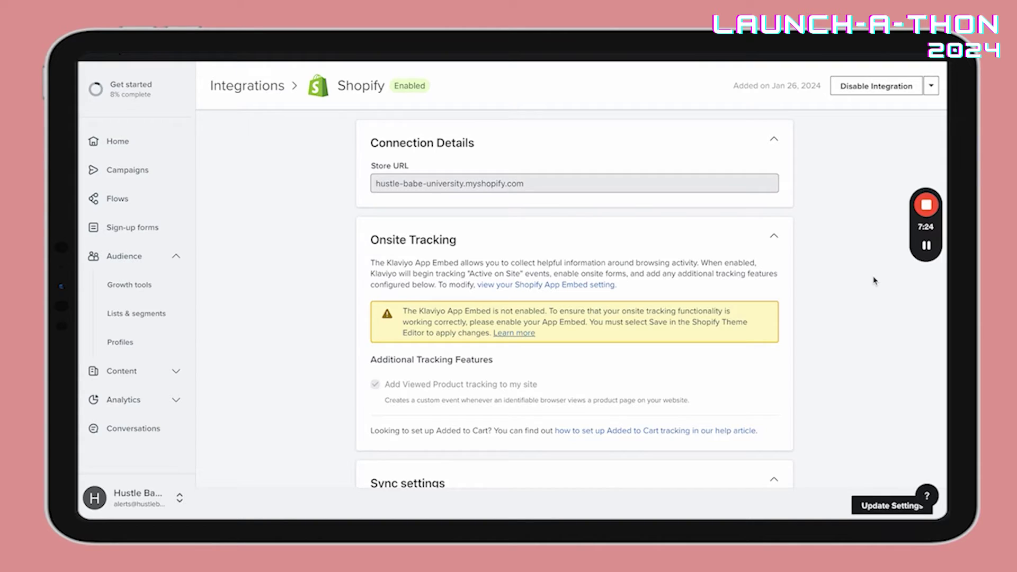
# - Switch to the Shopify admin, close the domain settings and open the installed Klaviyo app to check the enabled integration
pyautogui.scroll(-2, 874, 281)
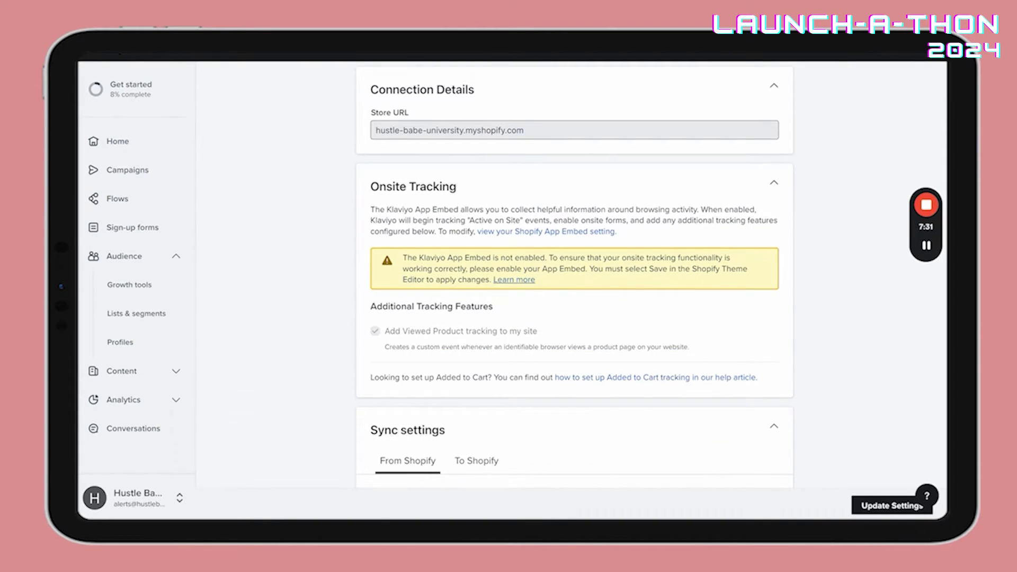
pyautogui.hotkey('ctrl', 'Tab')
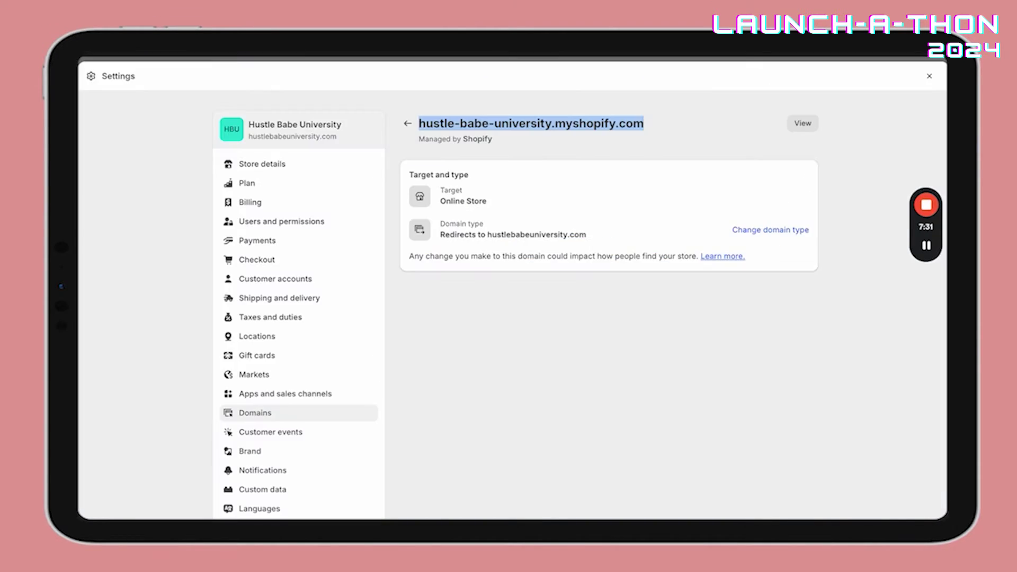
pyautogui.click(929, 74)
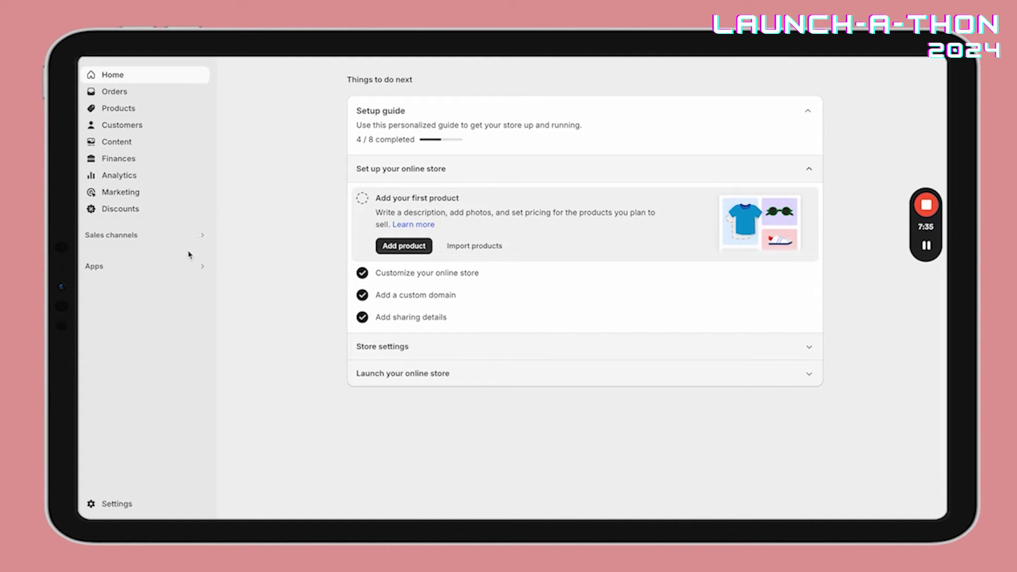
pyautogui.click(194, 269)
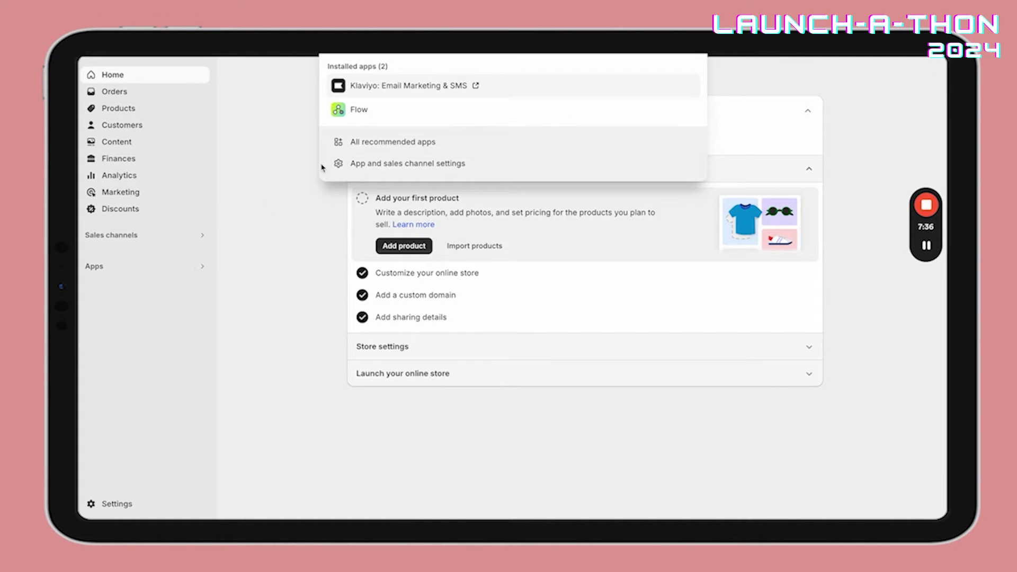
pyautogui.click(392, 91)
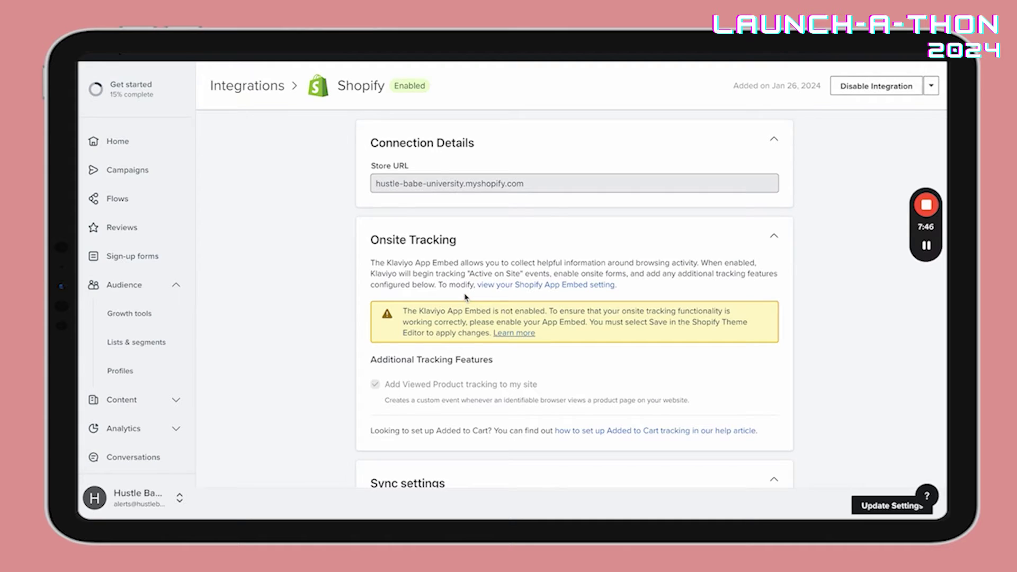
pyautogui.scroll(-3, 466, 298)
pyautogui.scroll(-3, 466, 298)
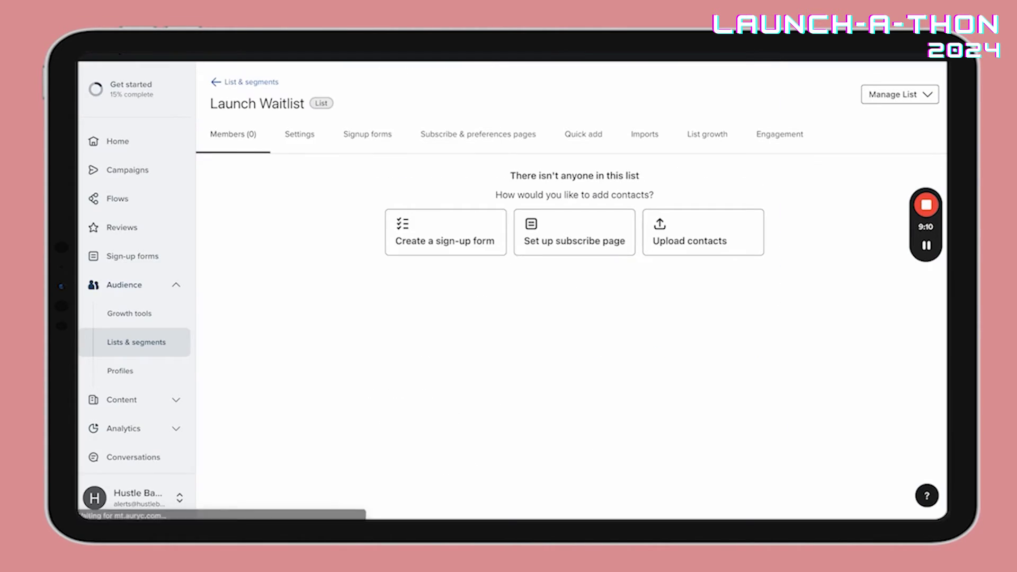
# - Show the management options for the Launch Waitlist list
pyautogui.click(887, 100)
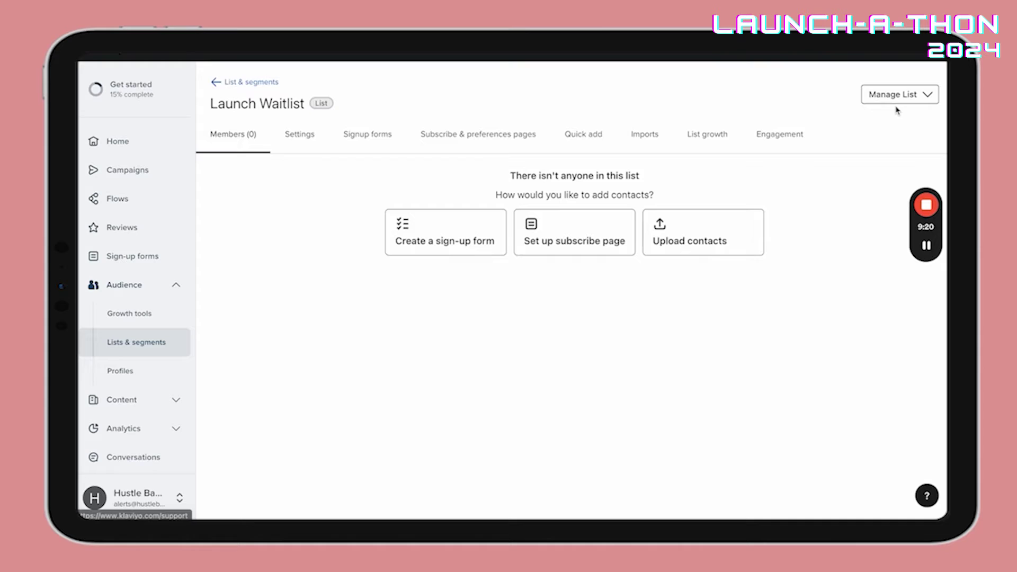
pyautogui.click(891, 101)
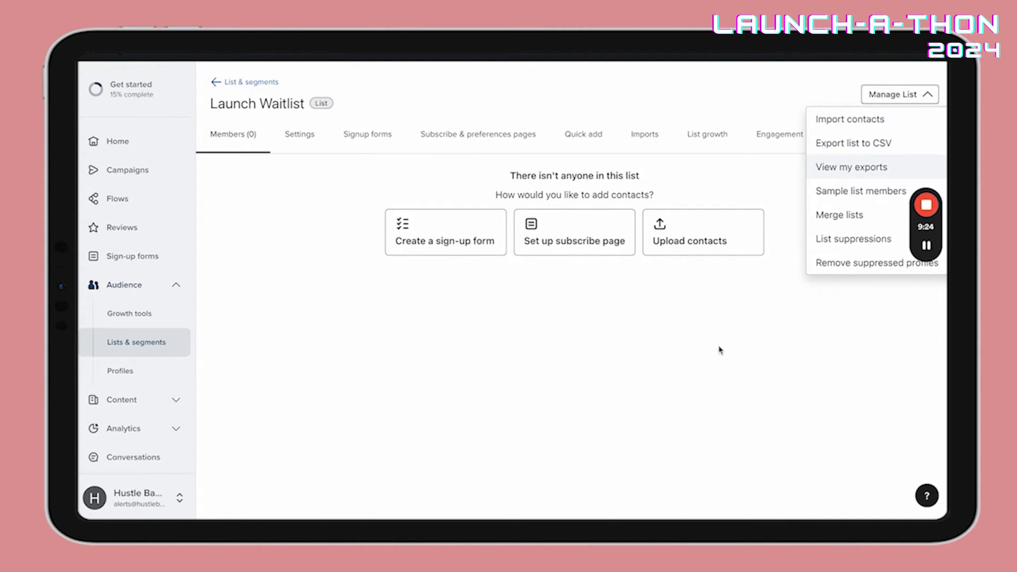
# - Set the opt-in process in the Launch Waitlist list's consent settings to Single opt-in
pyautogui.click(699, 405)
pyautogui.click(297, 139)
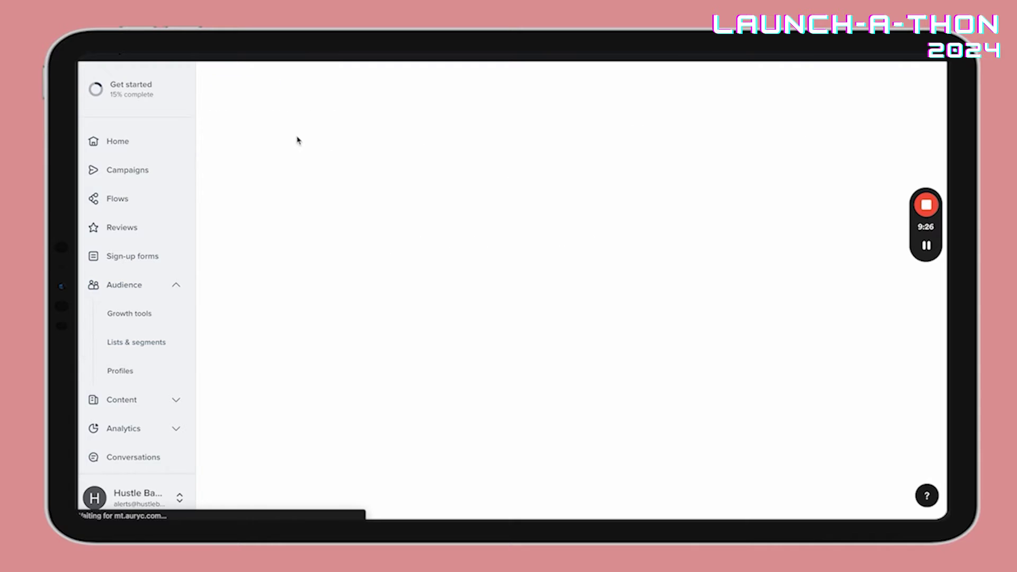
pyautogui.click(290, 215)
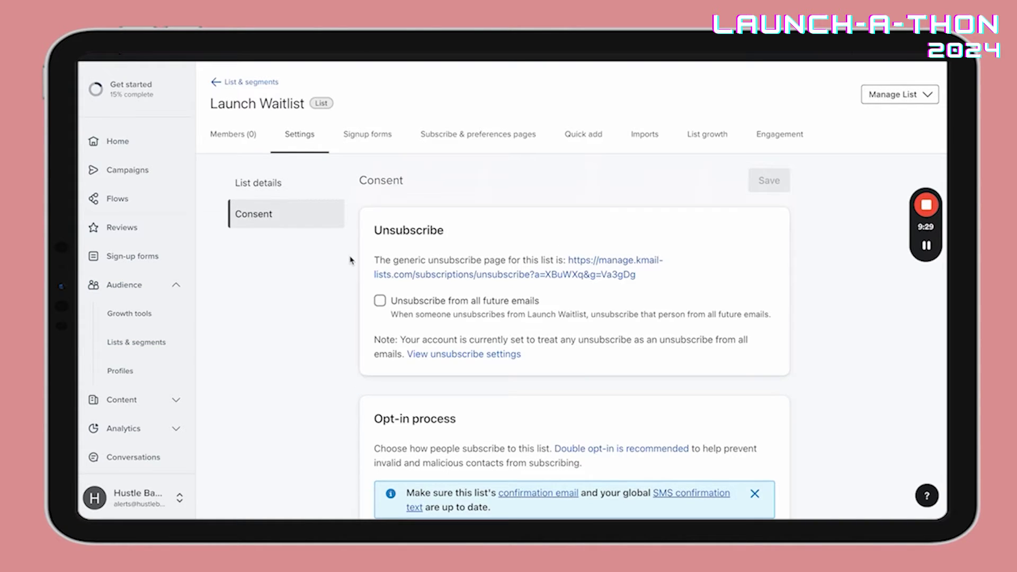
pyautogui.scroll(-3, 380, 456)
pyautogui.click(381, 460)
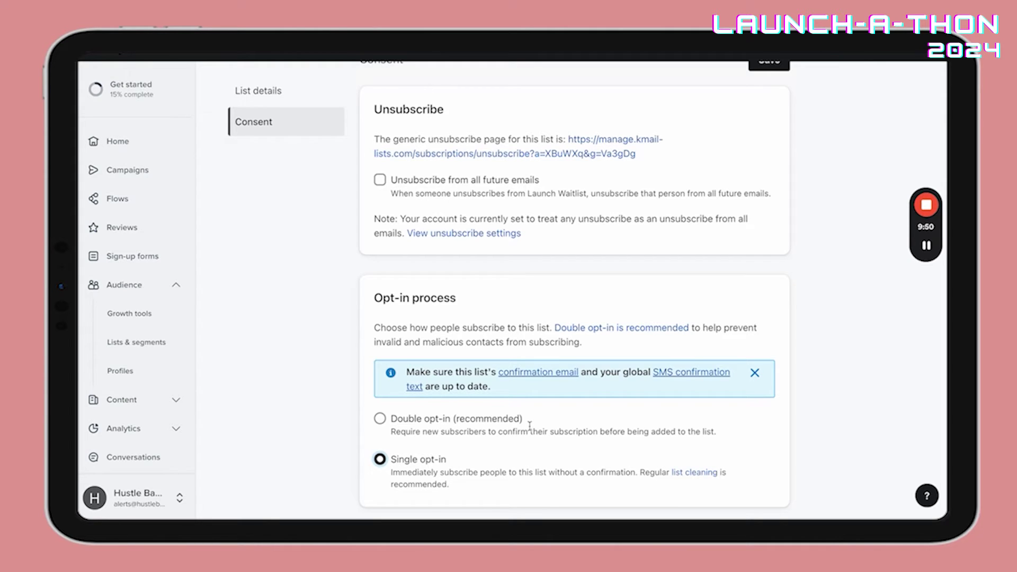
pyautogui.scroll(1, 771, 281)
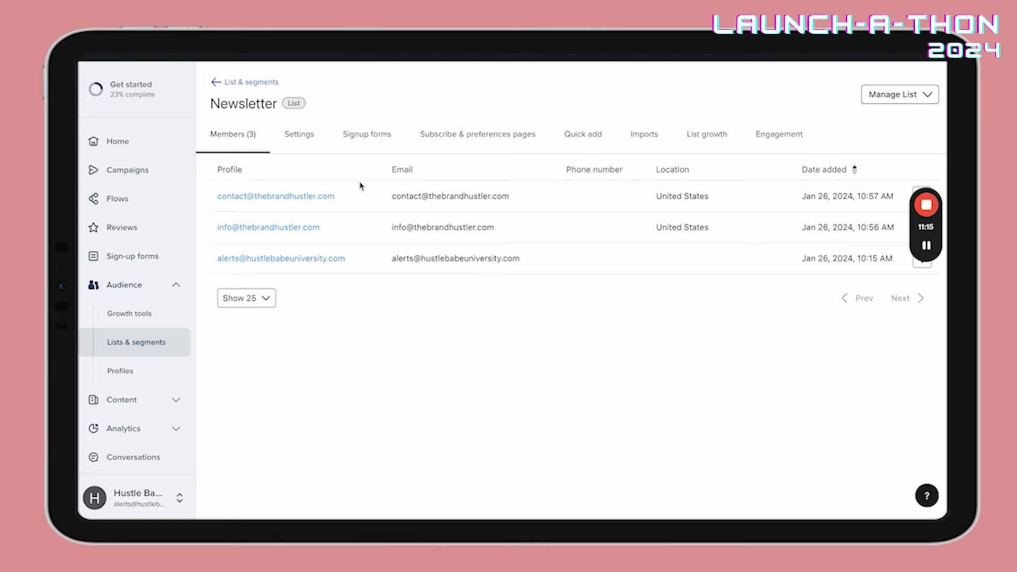
# - Rename the Newsletter list to "Launch Waitlist - New" in its list details and save the change
pyautogui.click(301, 137)
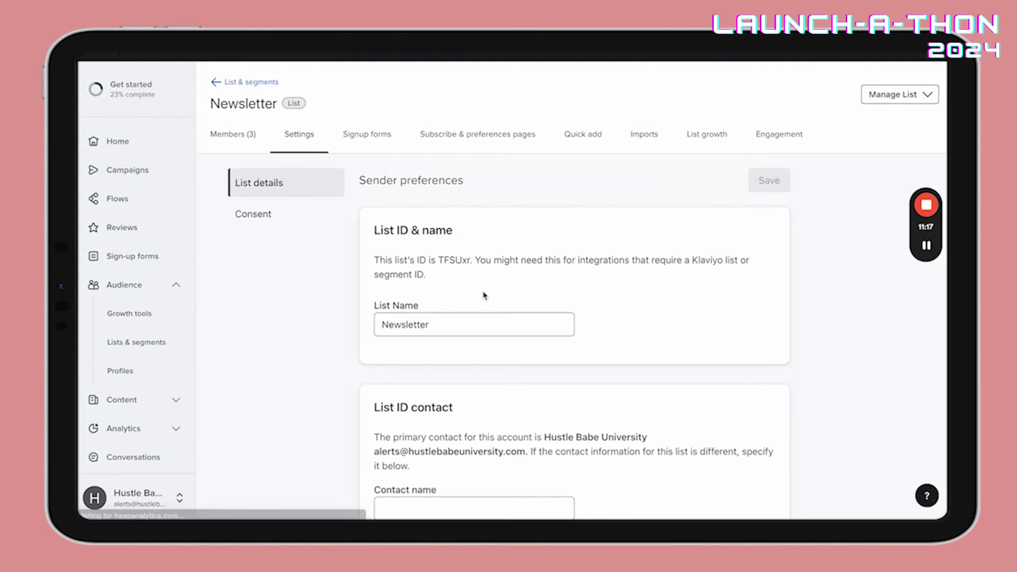
pyautogui.doubleClick(444, 326)
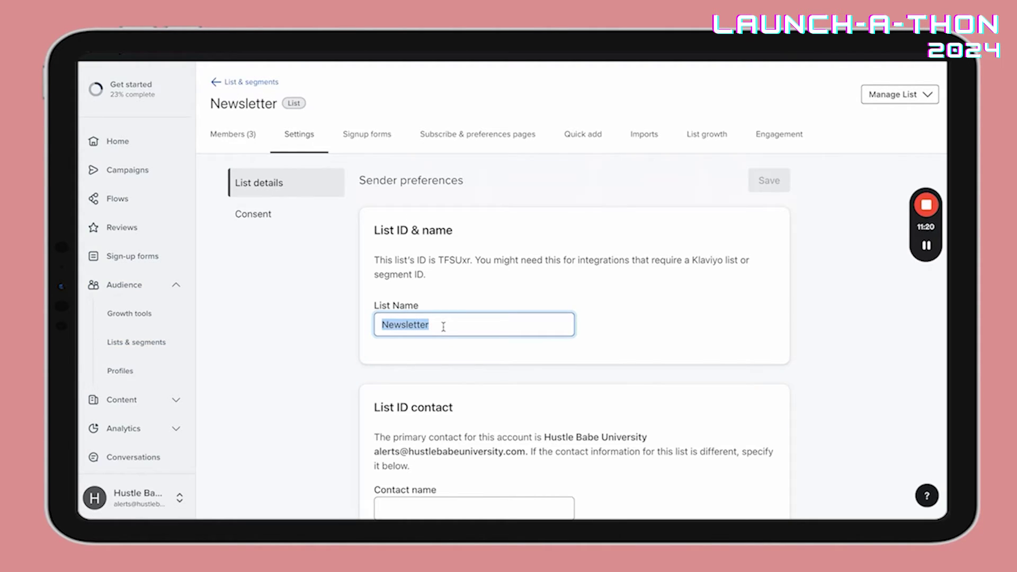
pyautogui.write('Ne')
pyautogui.press('BackSpace')
pyautogui.press('BackSpace')
pyautogui.write('Launch Waitlist - O')
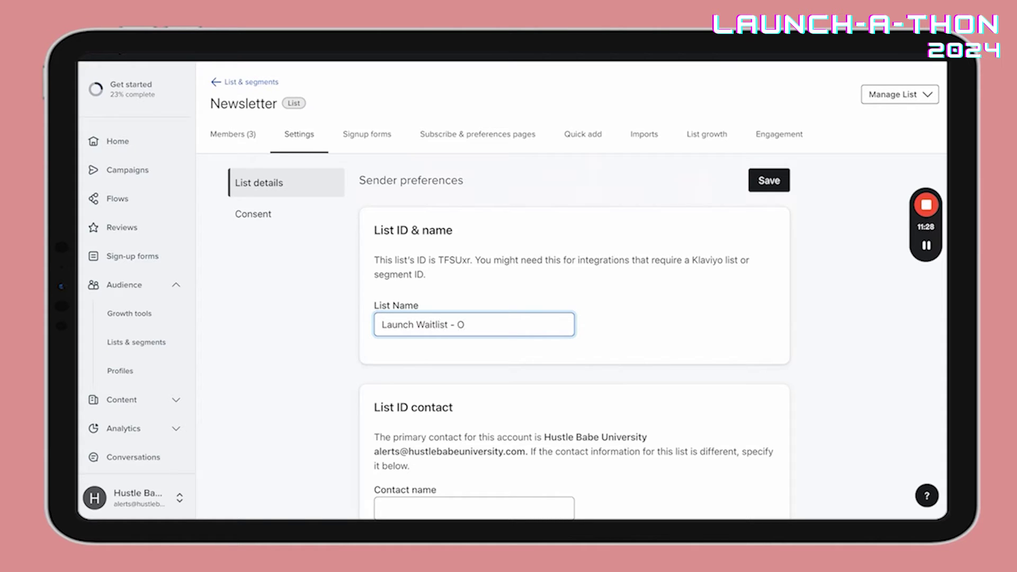
pyautogui.press('BackSpace')
pyautogui.write('New')
pyautogui.click(769, 180)
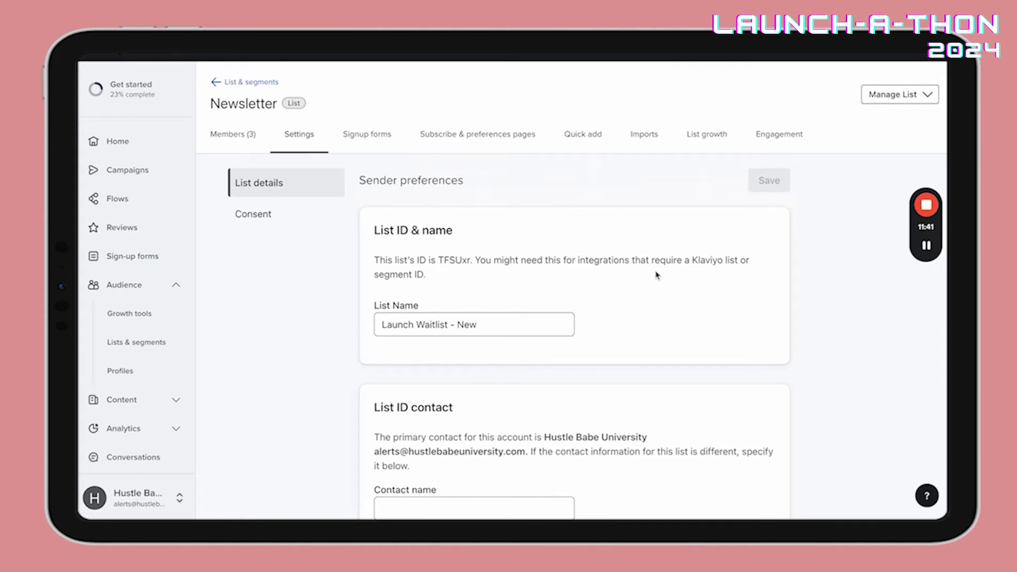
# - Open the Shopify integration from the account's integrations and review its connection, onsite tracking and sync settings
pyautogui.click(139, 492)
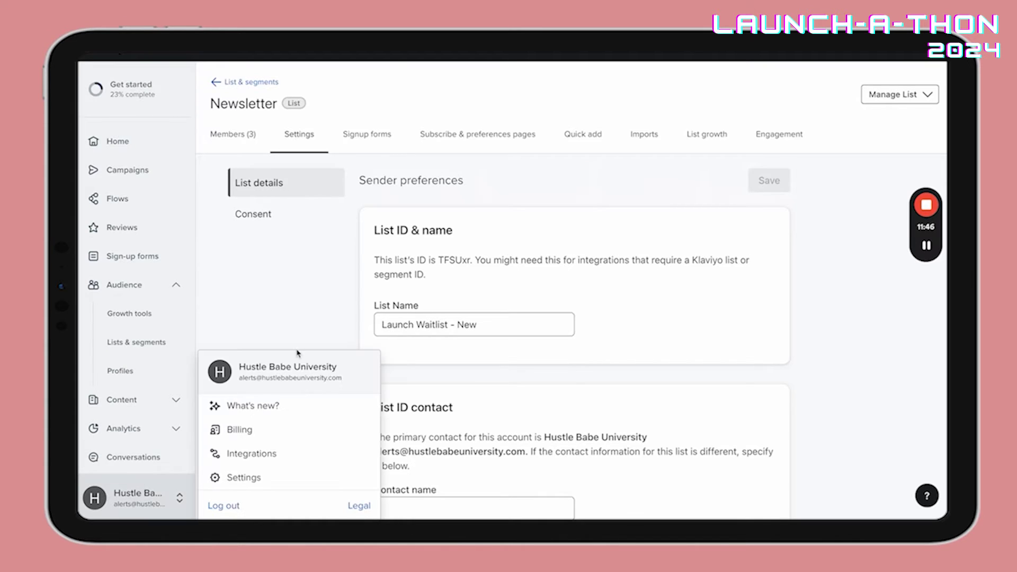
pyautogui.click(236, 453)
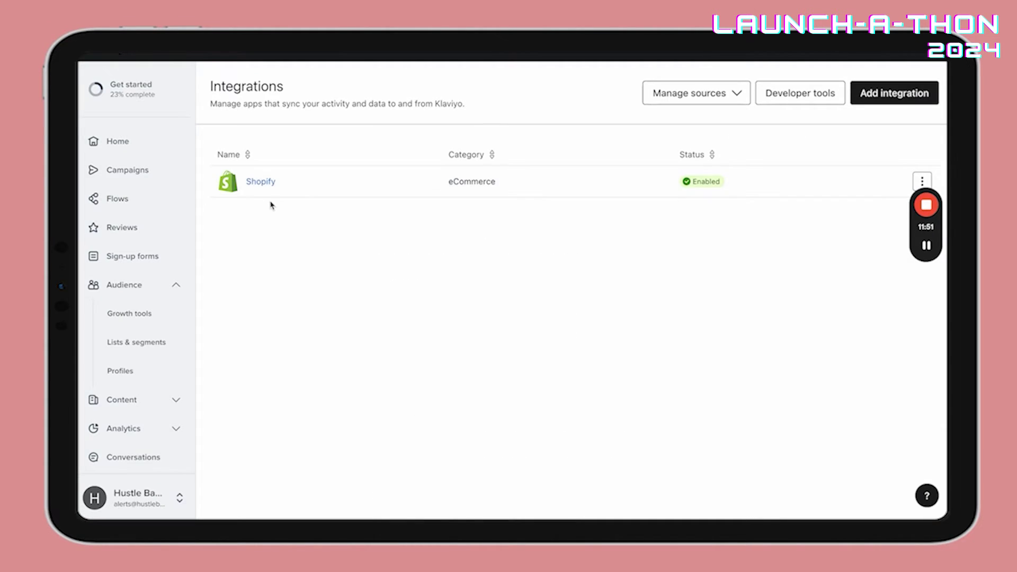
pyautogui.click(261, 181)
pyautogui.scroll(-2, 318, 253)
pyautogui.scroll(-3, 318, 254)
pyautogui.scroll(5, 381, 345)
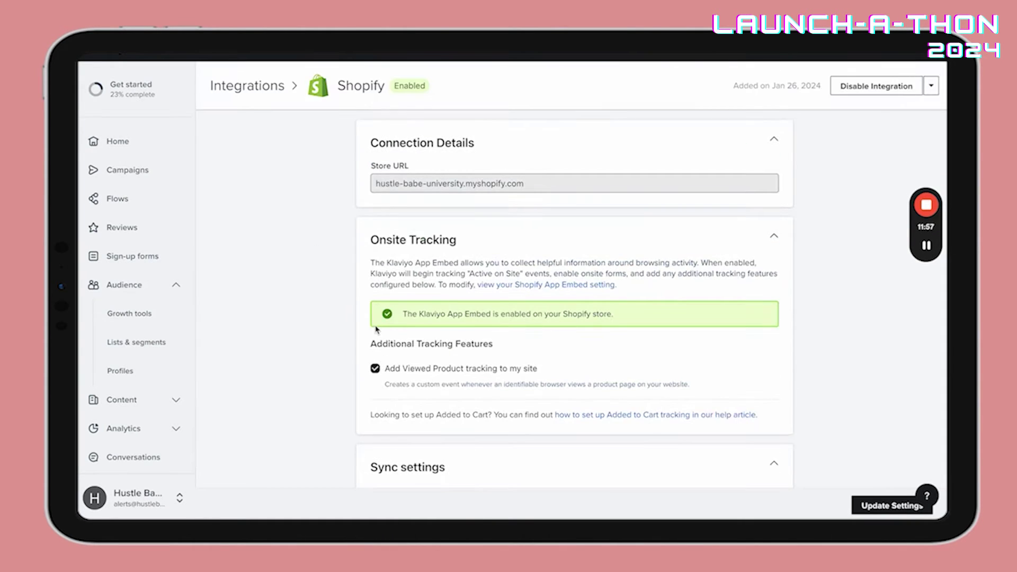
pyautogui.moveTo(920, 208)
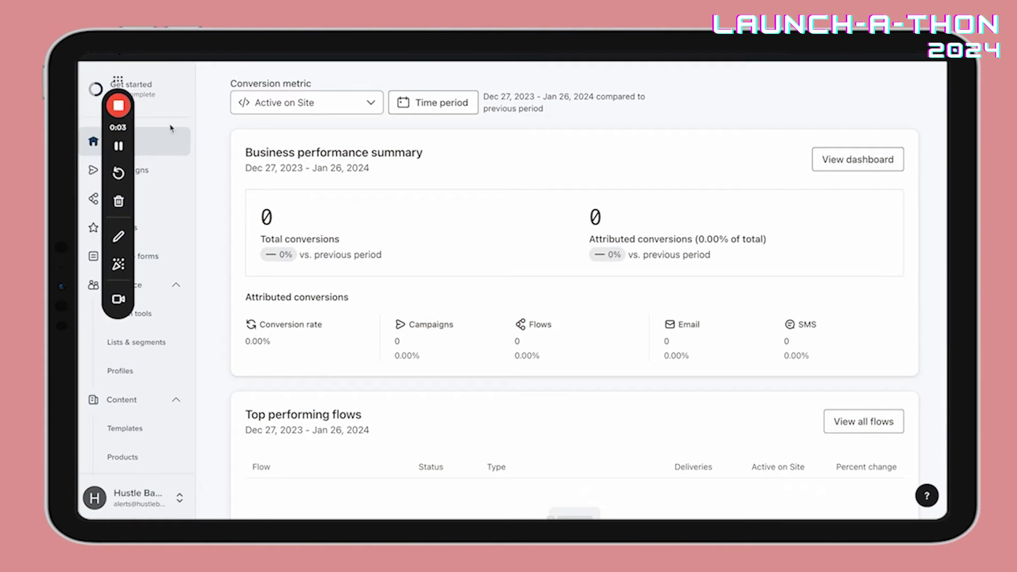
pyautogui.moveTo(113, 128); pyautogui.dragTo(941, 133)
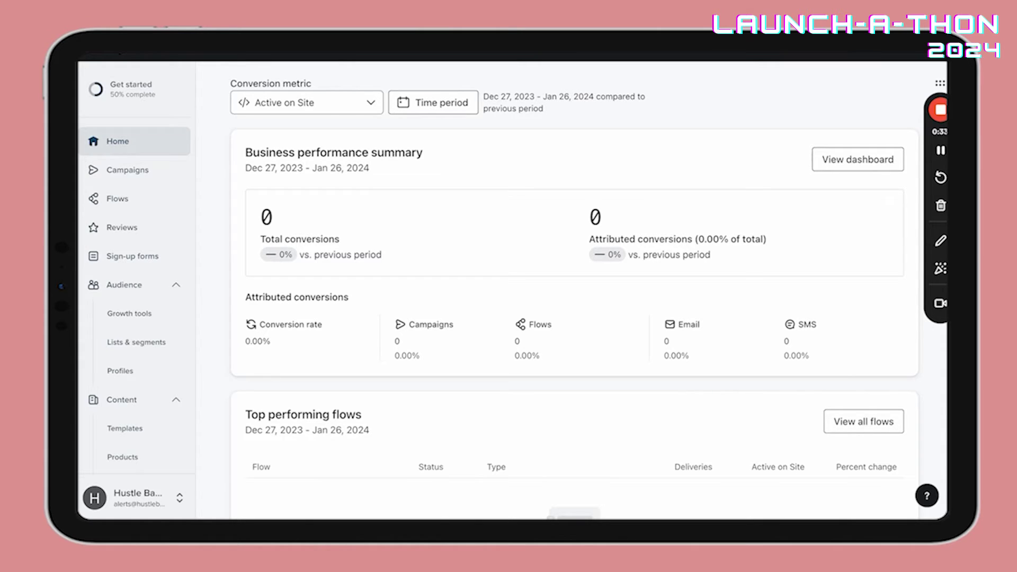
# - Open the Flows page and examine the suggested pre-built flows, from Welcome Series through Customer Winback
pyautogui.click(127, 201)
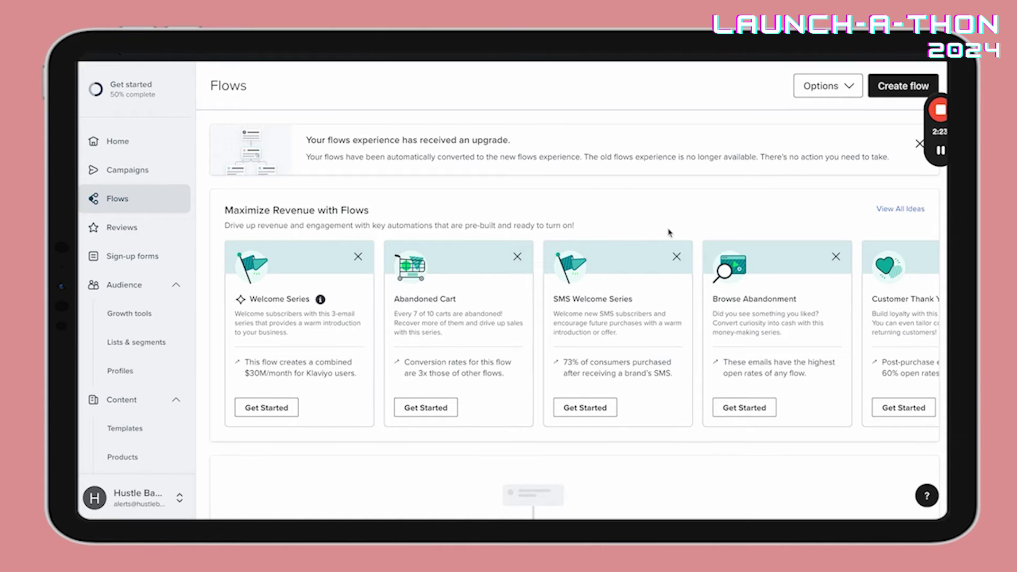
pyautogui.hscroll(4, 498, 309)
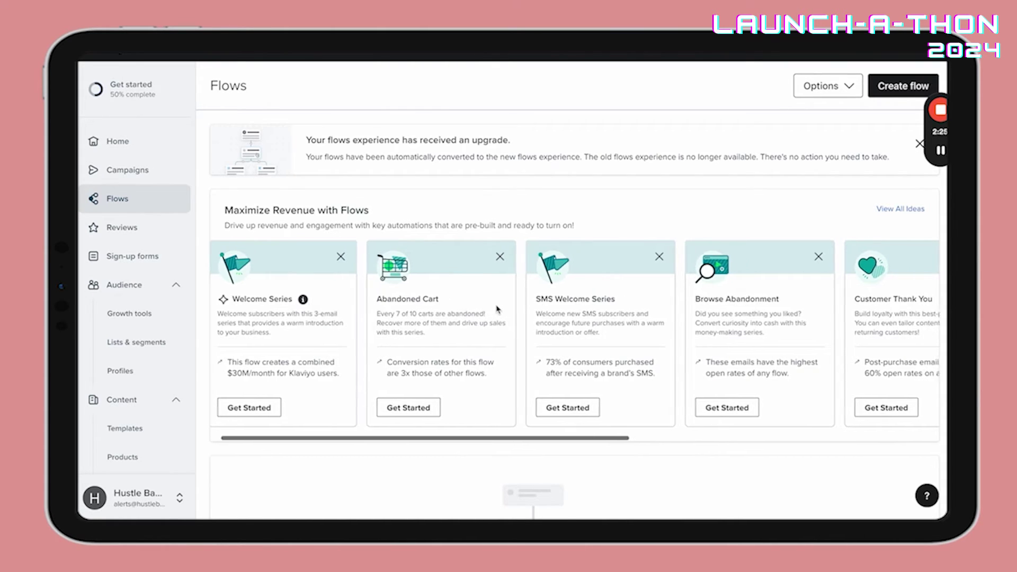
pyautogui.hscroll(3, 498, 309)
pyautogui.hscroll(-8, 495, 307)
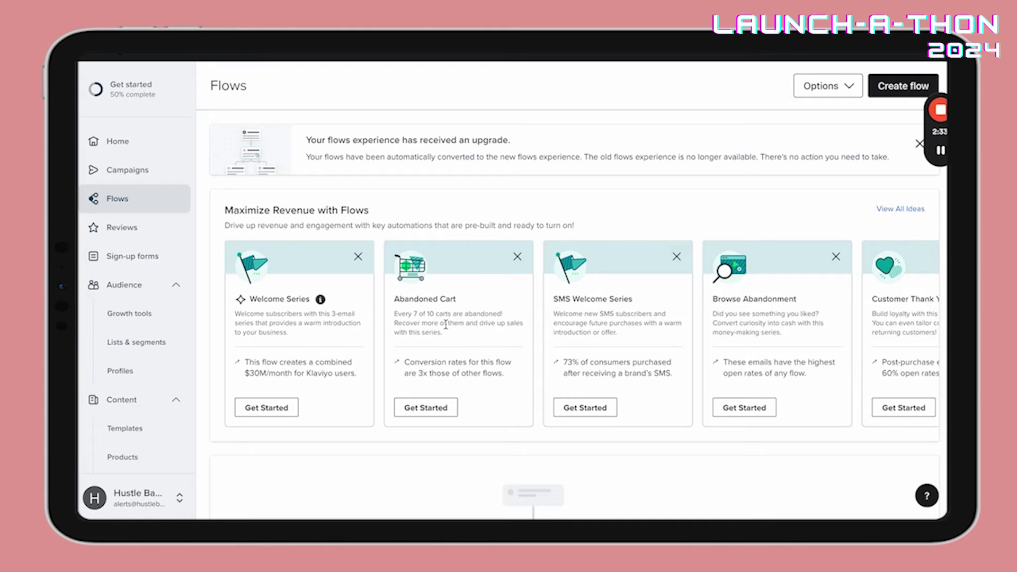
pyautogui.hscroll(5, 445, 324)
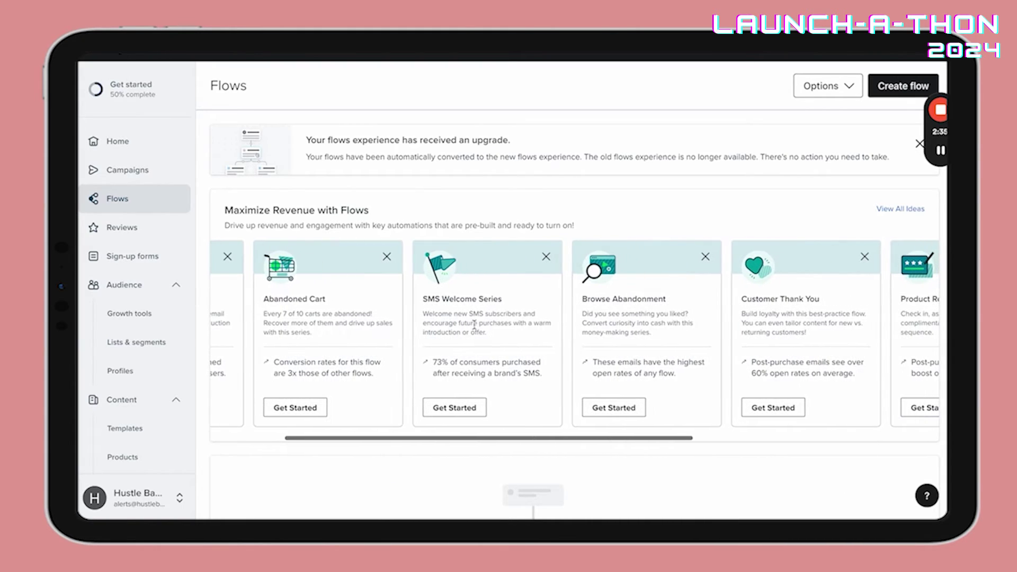
pyautogui.hscroll(2, 518, 343)
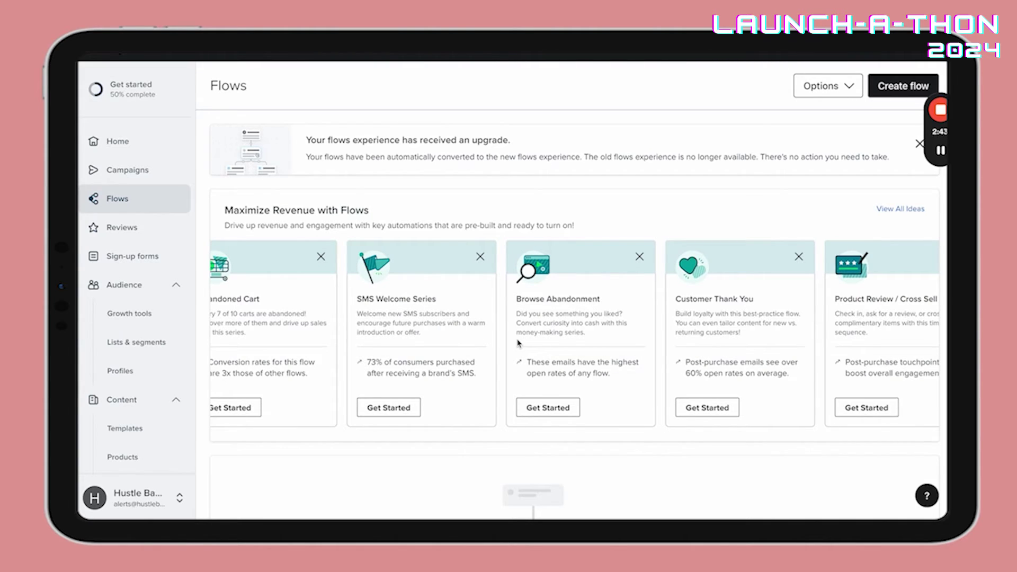
pyautogui.hscroll(3, 518, 343)
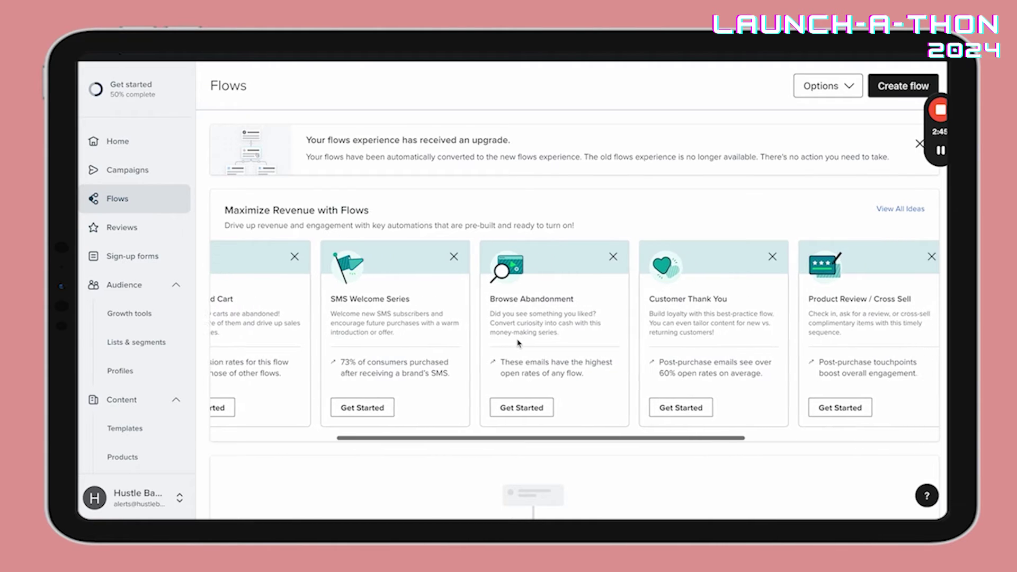
pyautogui.hscroll(-5, 486, 333)
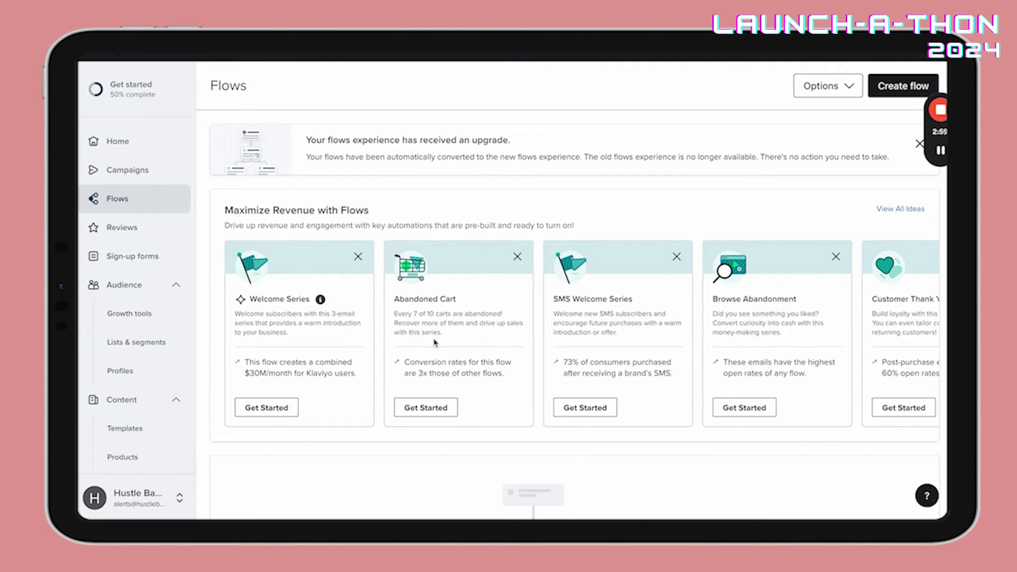
pyautogui.hscroll(5, 490, 344)
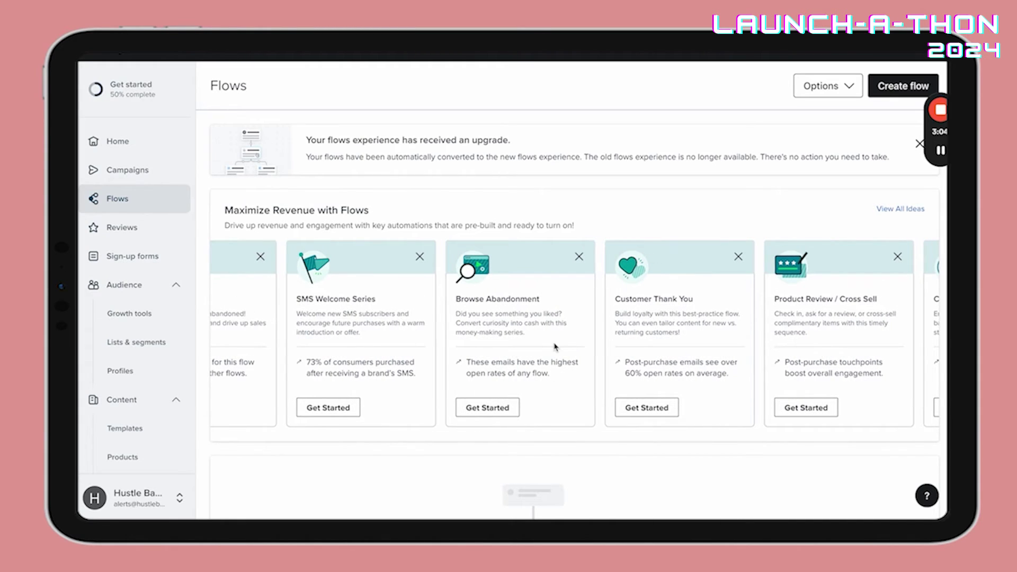
pyautogui.hscroll(3, 555, 347)
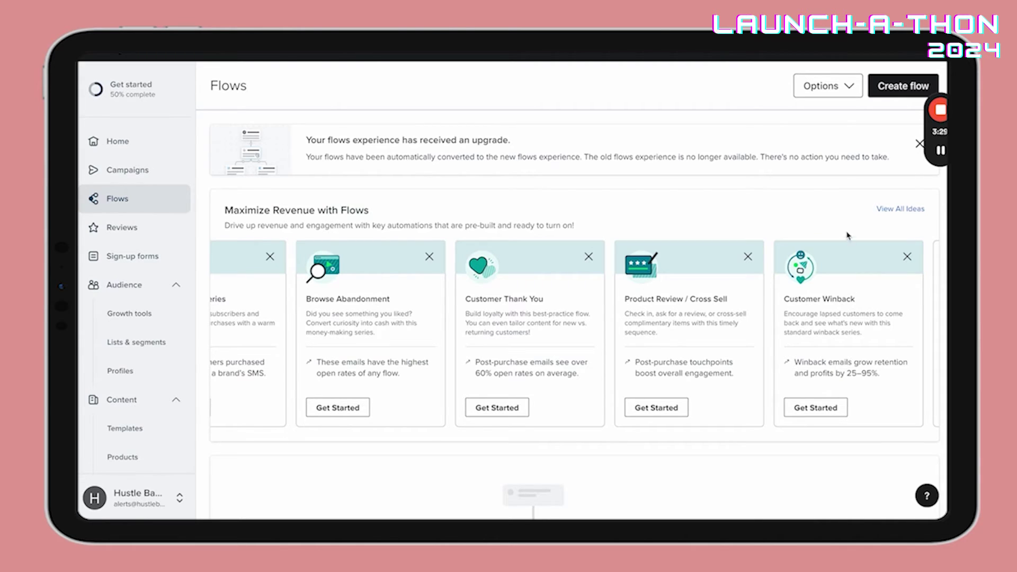
# - View all flow ideas, look over the categories for browsing by goal, and return to the Flows page
pyautogui.click(900, 210)
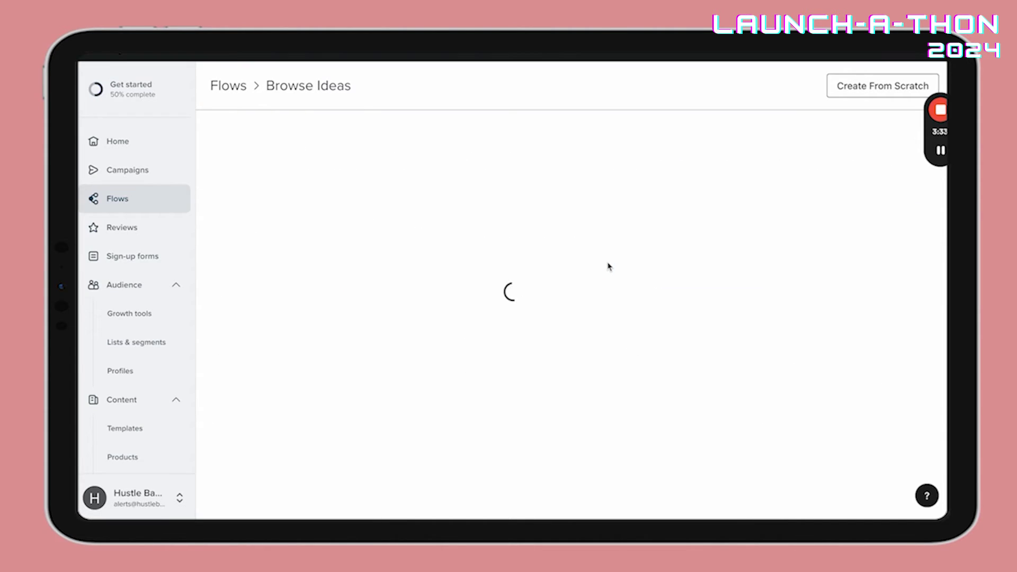
pyautogui.scroll(-5, 608, 267)
pyautogui.scroll(-4, 608, 266)
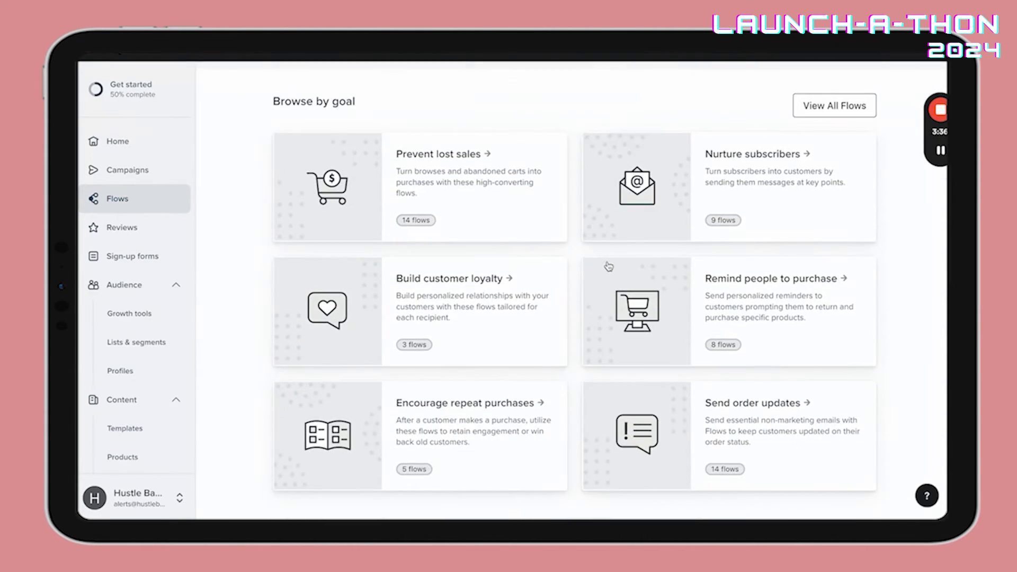
pyautogui.scroll(8, 606, 265)
pyautogui.hotkey('alt', 'Left')
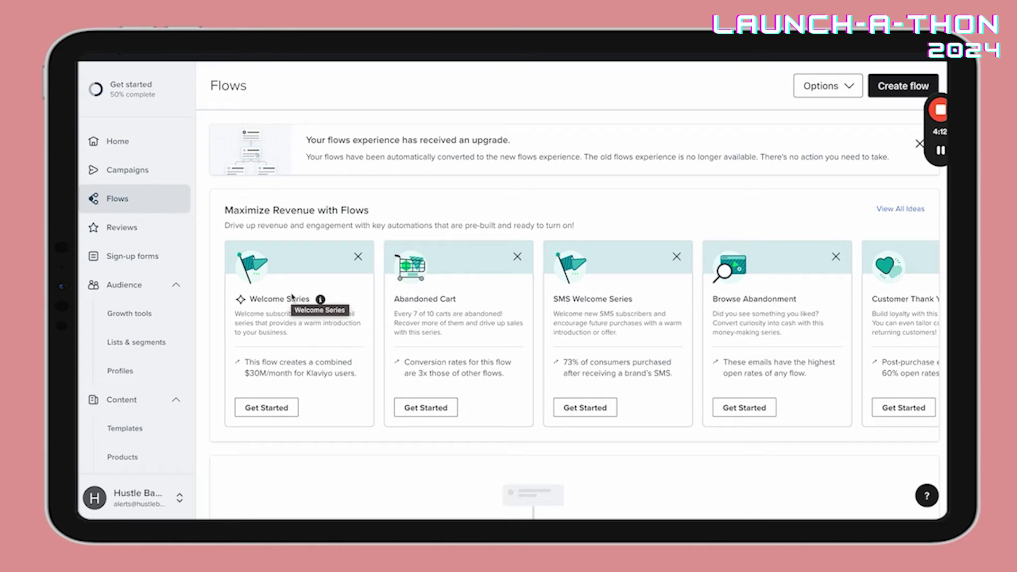
# - Read the Abandoned Cart suggestion and compare it with the other pre-built flows, returning to Welcome Series
pyautogui.hscroll(2, 339, 310)
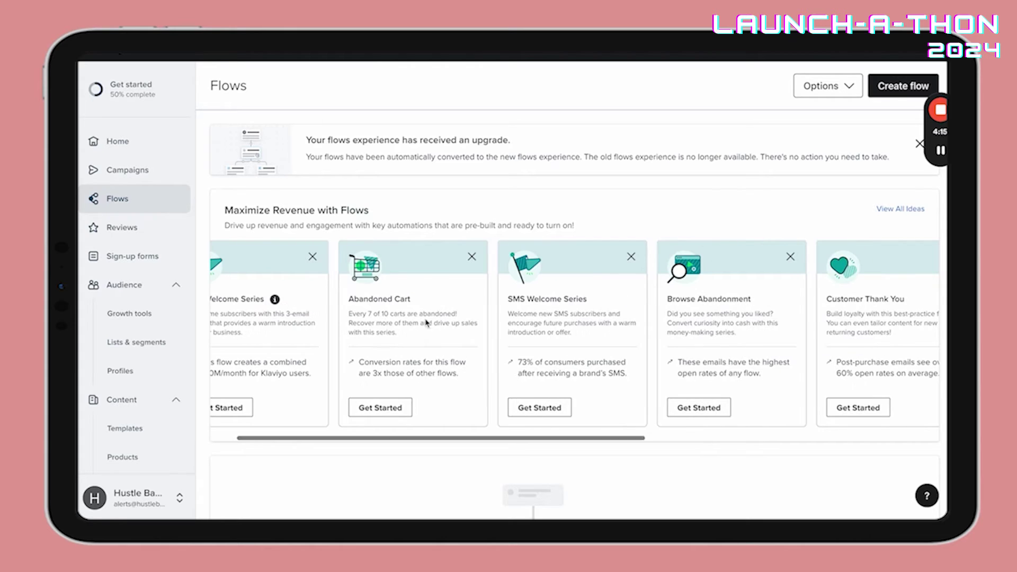
pyautogui.moveTo(348, 314); pyautogui.dragTo(459, 318)
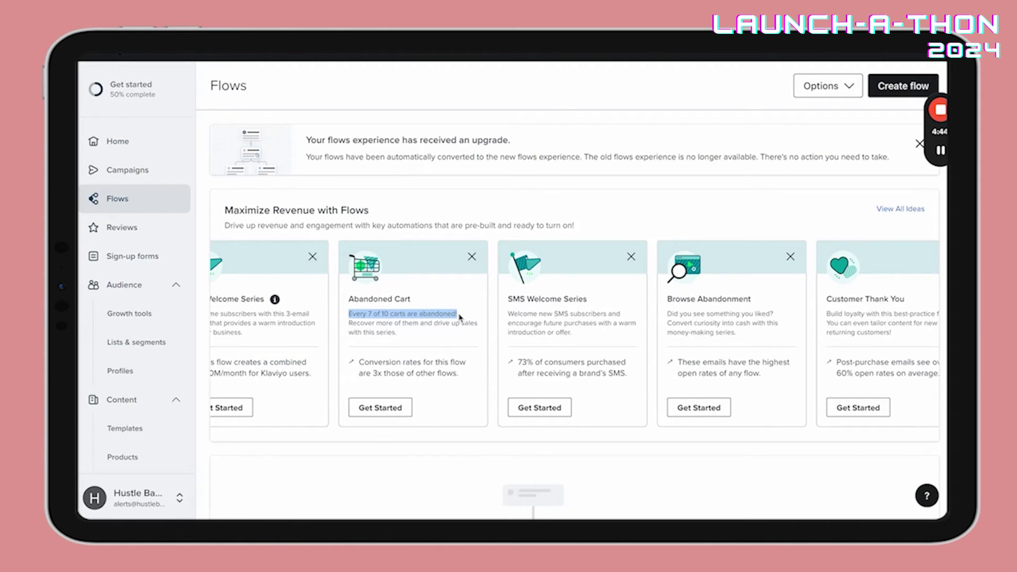
pyautogui.hscroll(6, 458, 317)
pyautogui.hscroll(1, 458, 314)
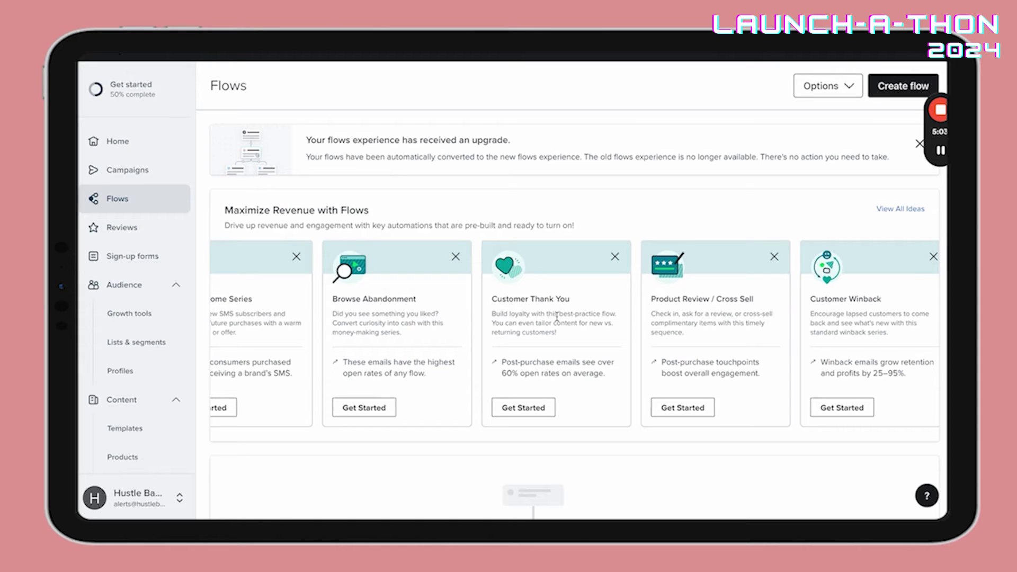
pyautogui.hscroll(-5, 556, 317)
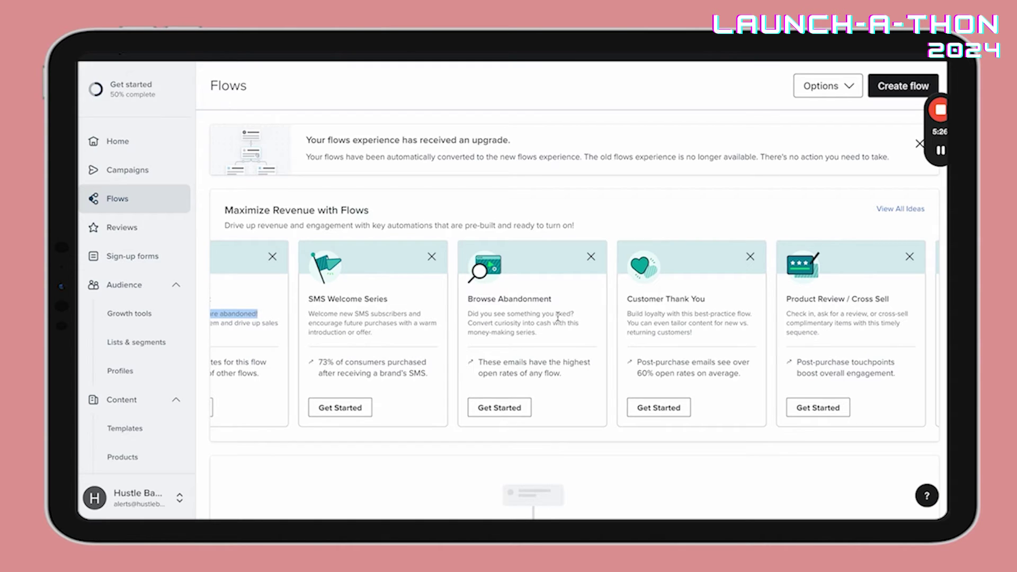
pyautogui.hscroll(-3, 351, 309)
pyautogui.hscroll(-2, 351, 309)
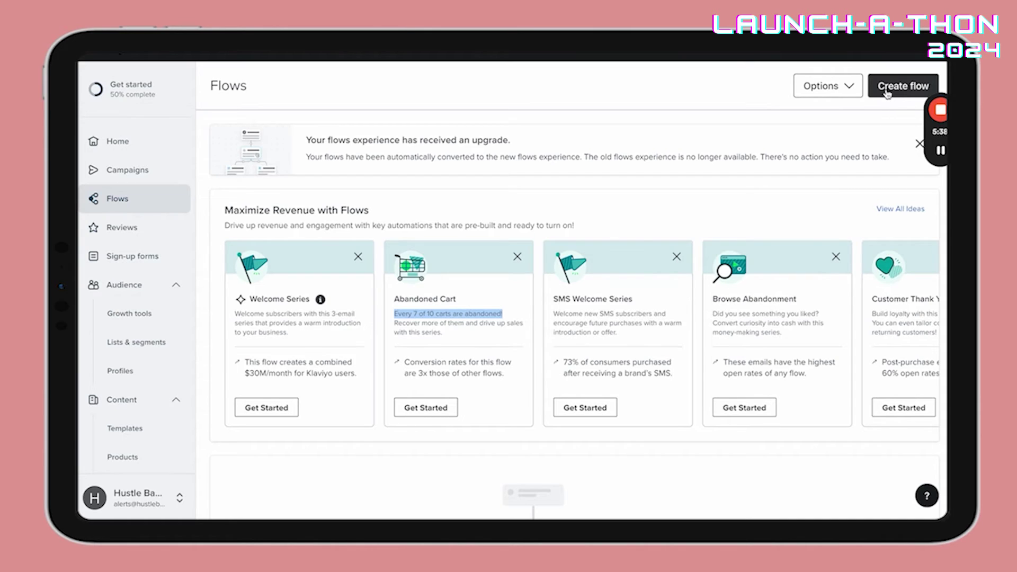
# - Start the pre-built Welcome Series flow, choose Launch Waitlist - New as its trigger list and continue the setup
pyautogui.click(286, 407)
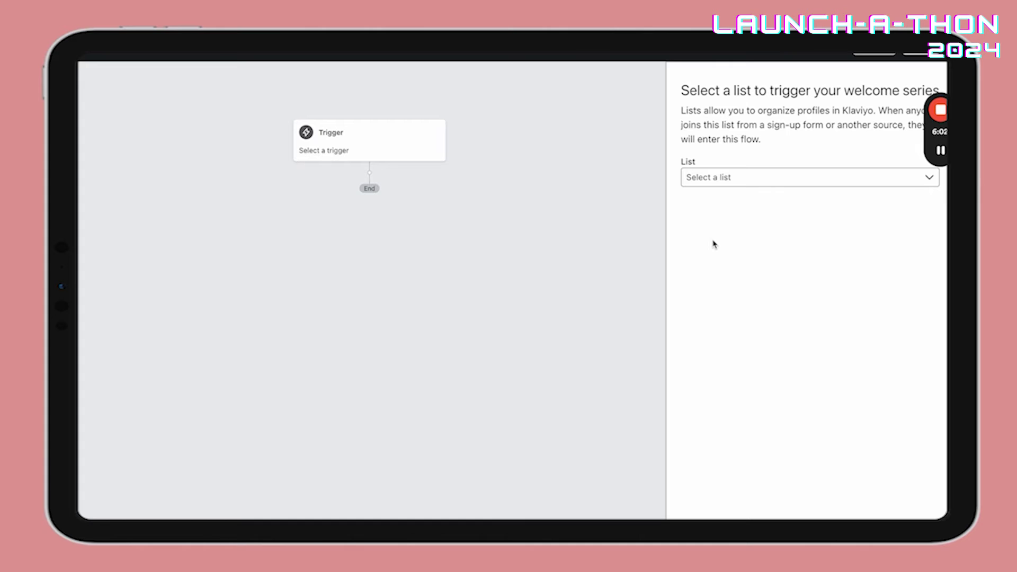
pyautogui.click(714, 186)
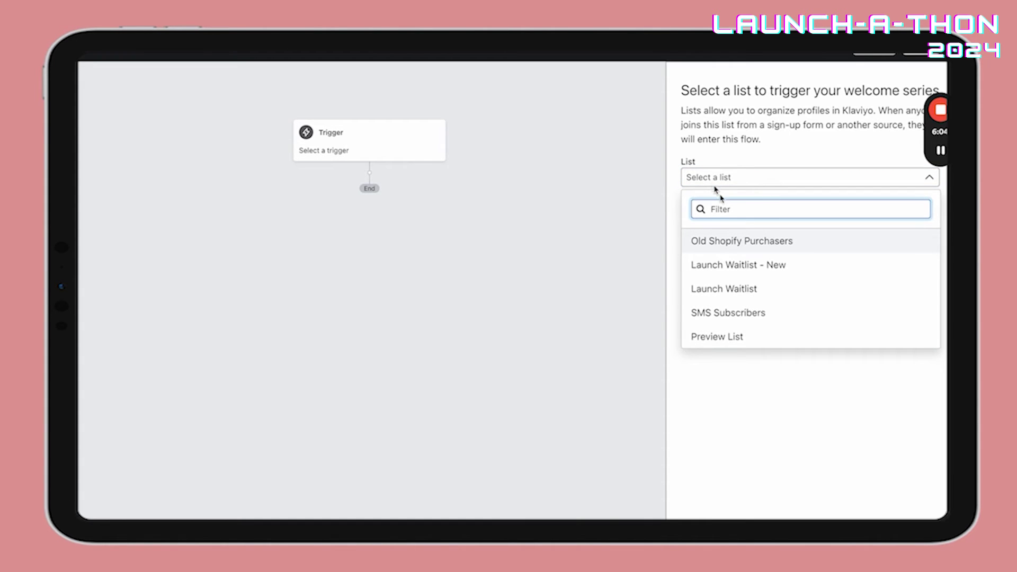
pyautogui.click(800, 266)
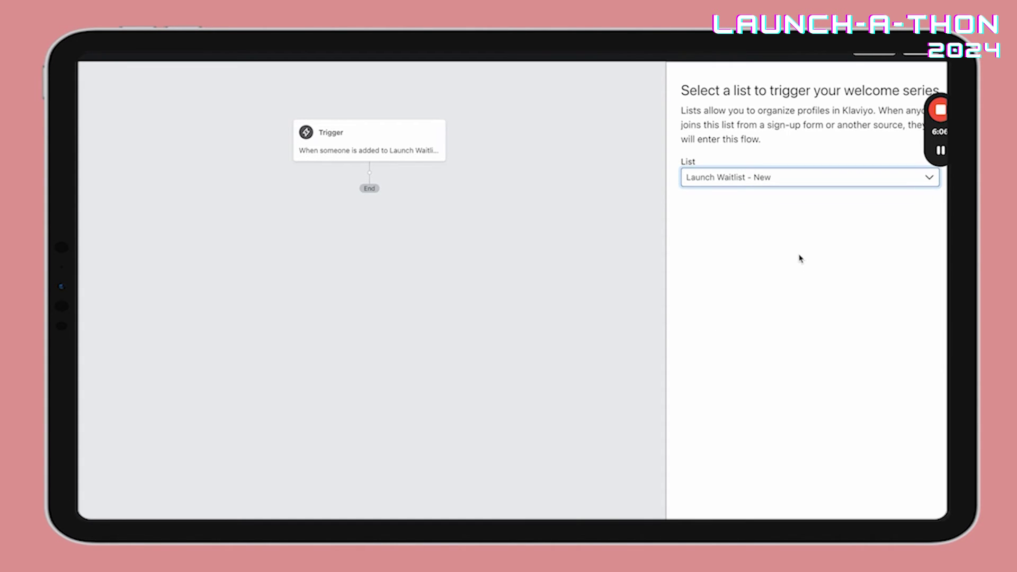
pyautogui.click(915, 55)
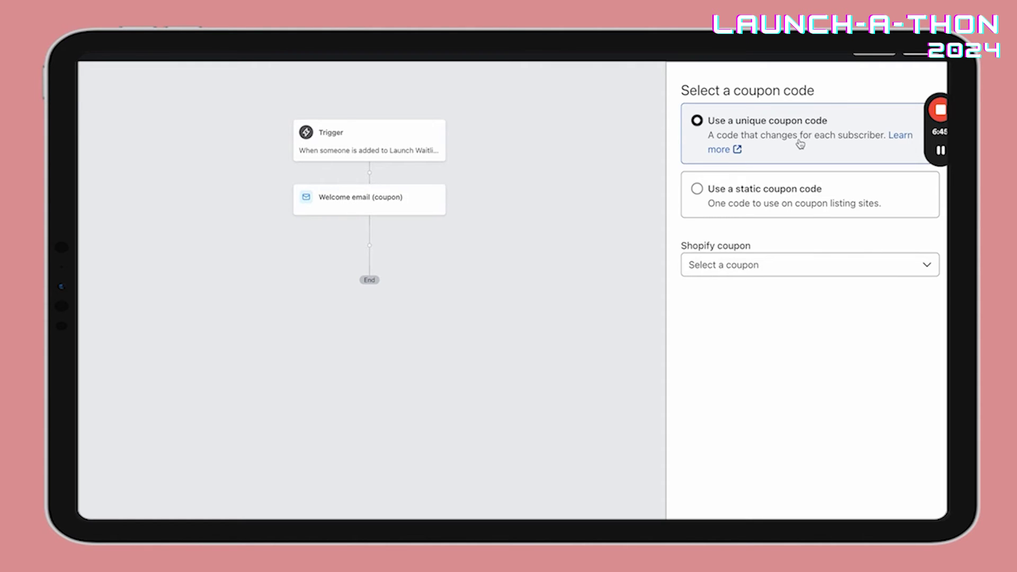
# - Open the additional information about using a unique coupon code for each subscriber
pyautogui.rightClick(722, 151)
pyautogui.click(738, 157)
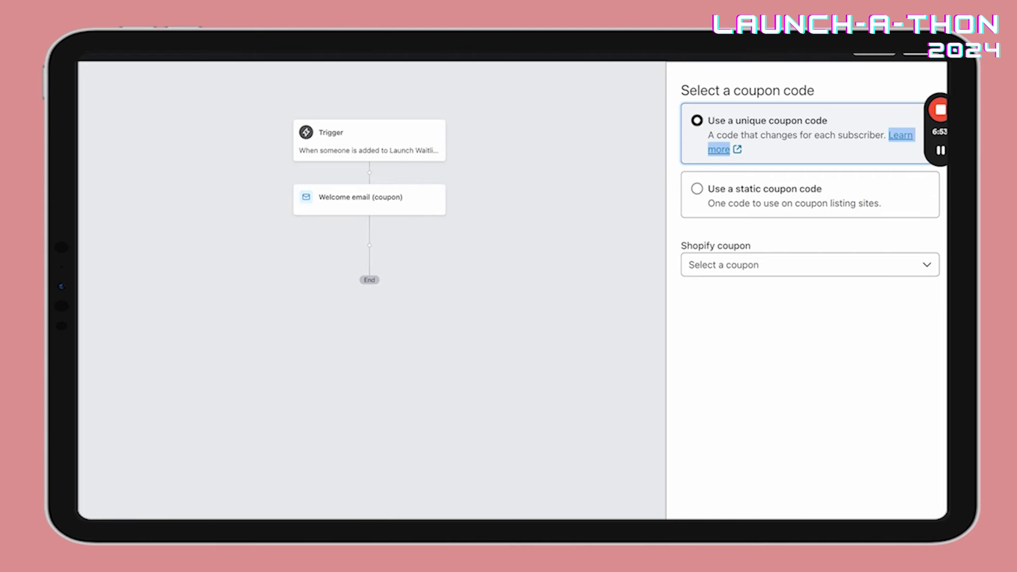
# - Read the help article on static coupons and uploading unique coupon codes, and return to the flow's coupon setup
pyautogui.click(377, 70)
pyautogui.scroll(-5, 368, 321)
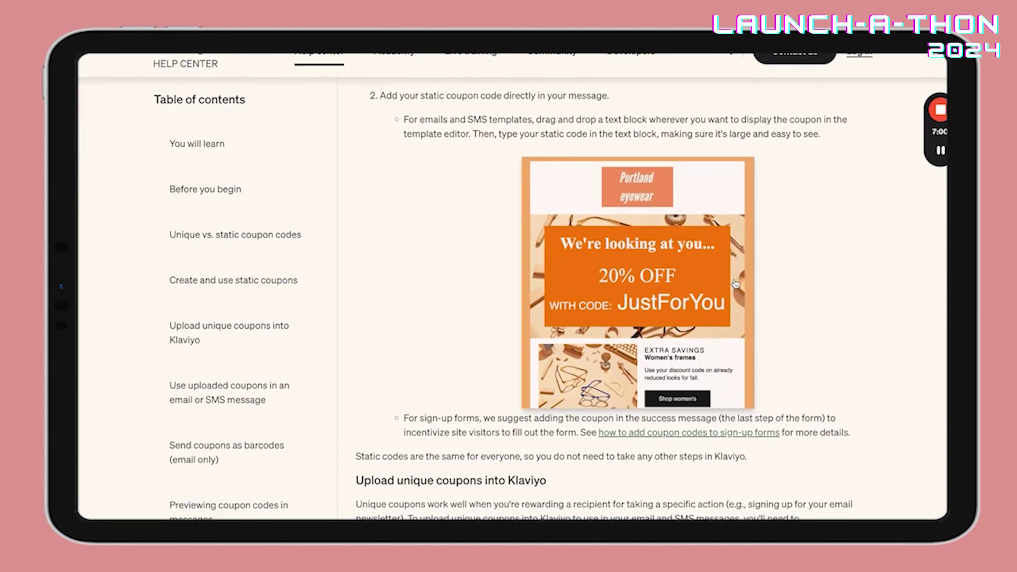
pyautogui.scroll(-15, 735, 283)
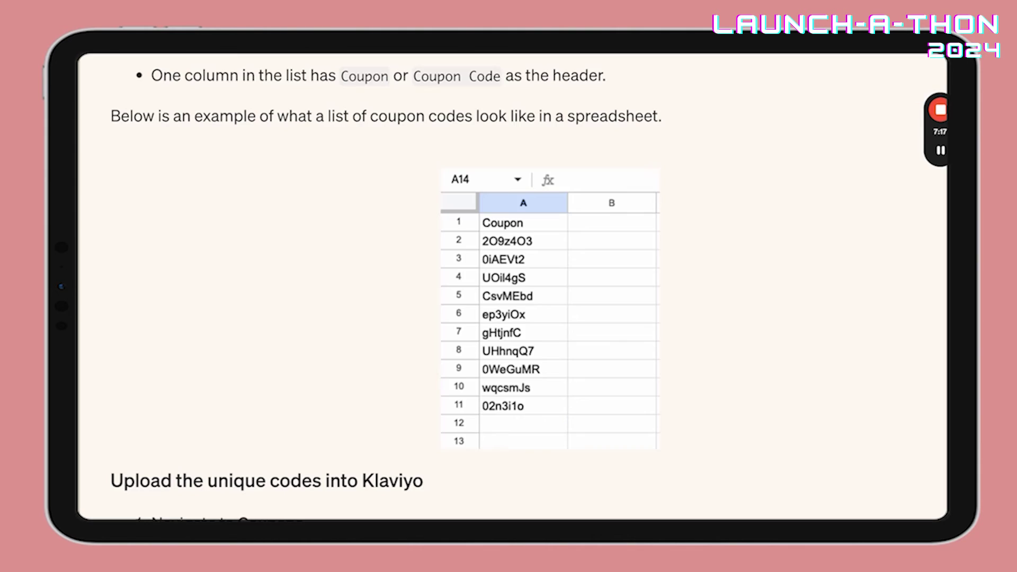
pyautogui.scroll(15, 377, 248)
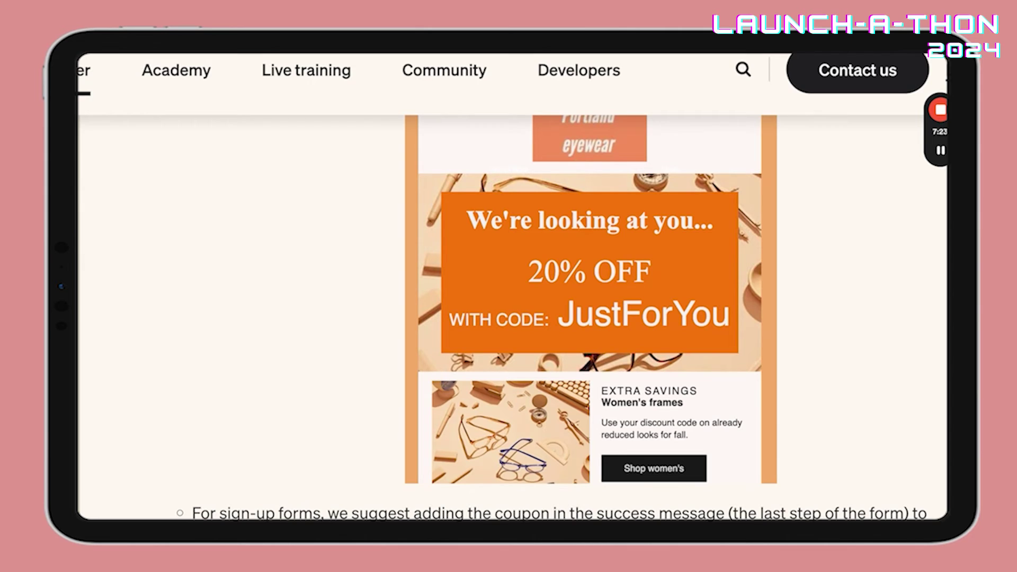
pyautogui.click(143, 43)
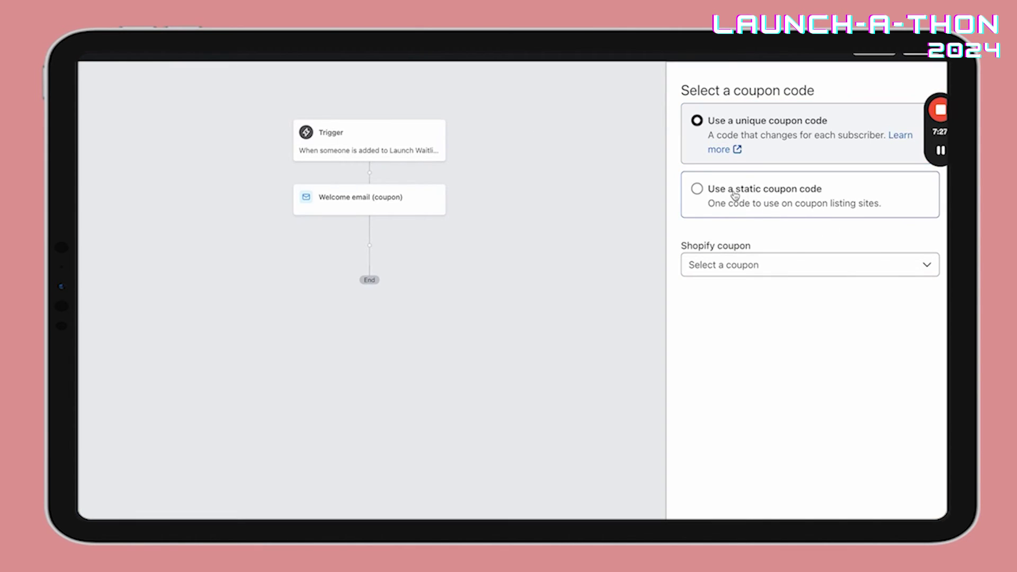
# - Choose a static coupon code for the welcome flow, with code TEST123 and description "Save 10% on entire order", and continue
pyautogui.click(735, 196)
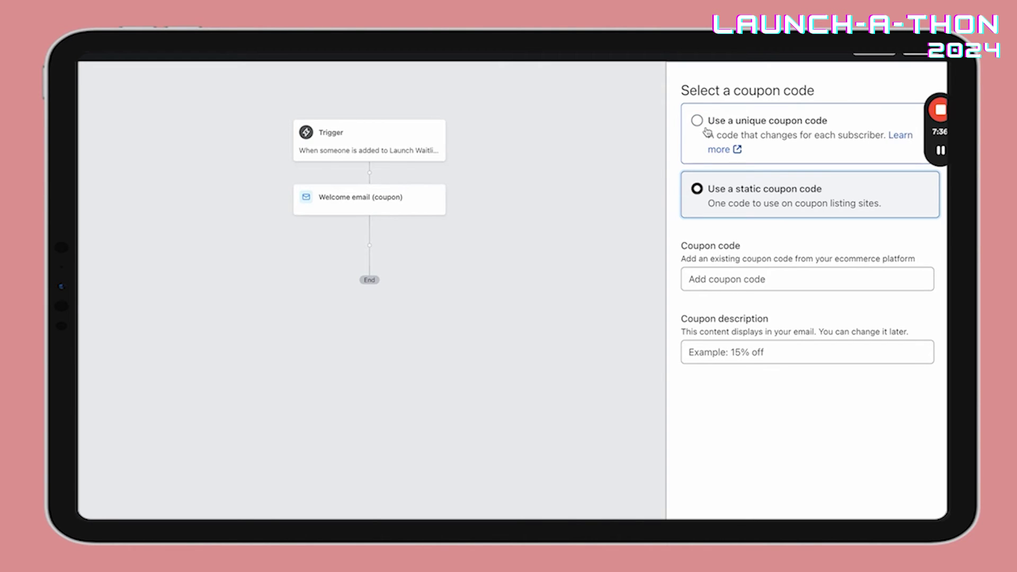
pyautogui.click(715, 285)
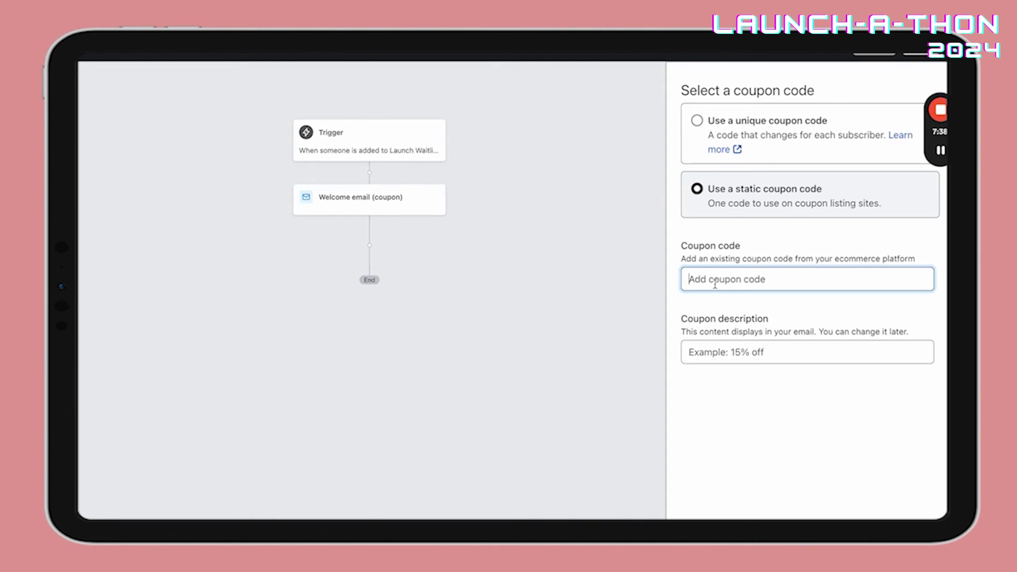
pyautogui.write('TEST')
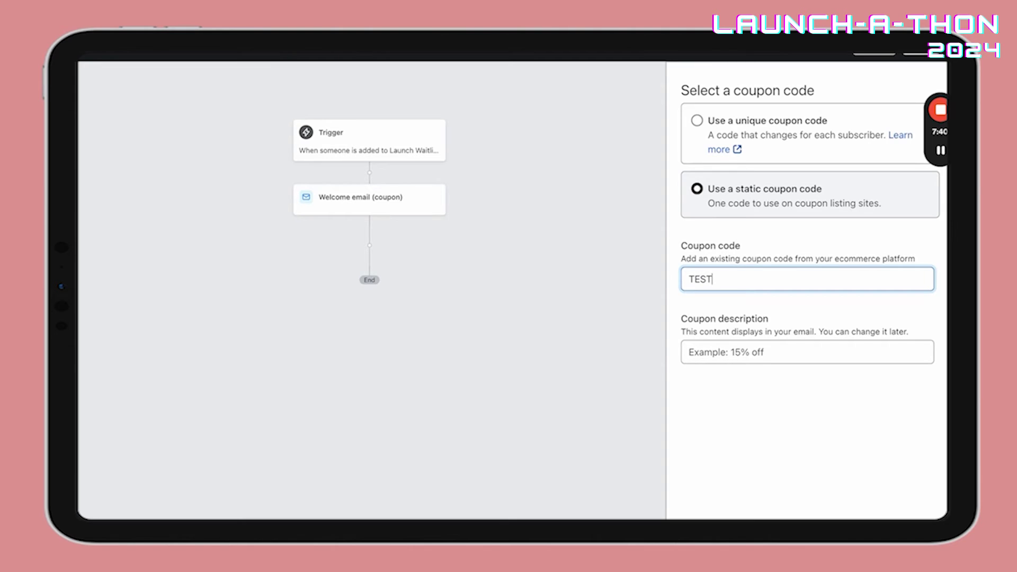
pyautogui.write('123')
pyautogui.press('Tab')
pyautogui.write('S')
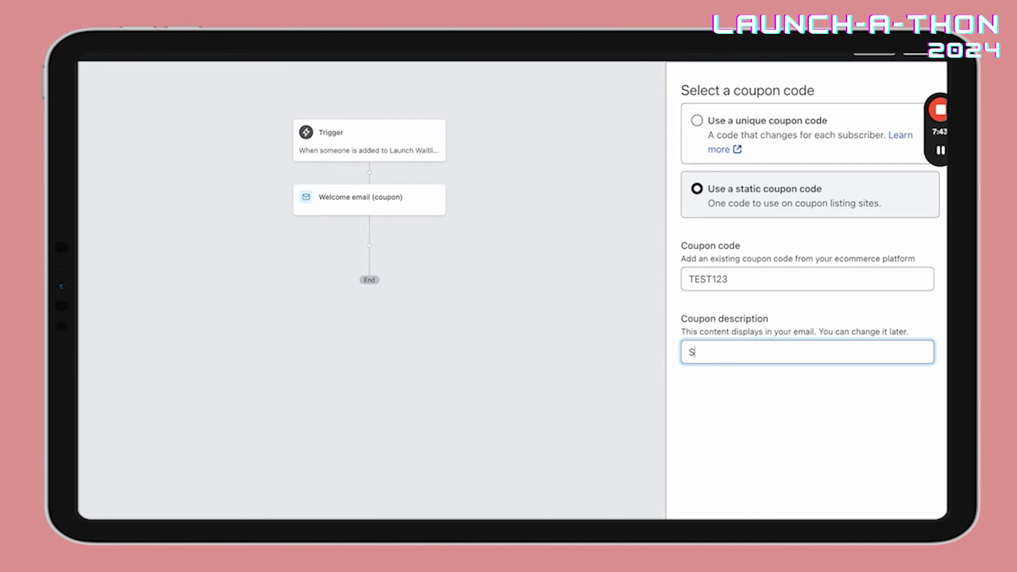
pyautogui.write('ave 10% on entire order')
pyautogui.press('Tab')
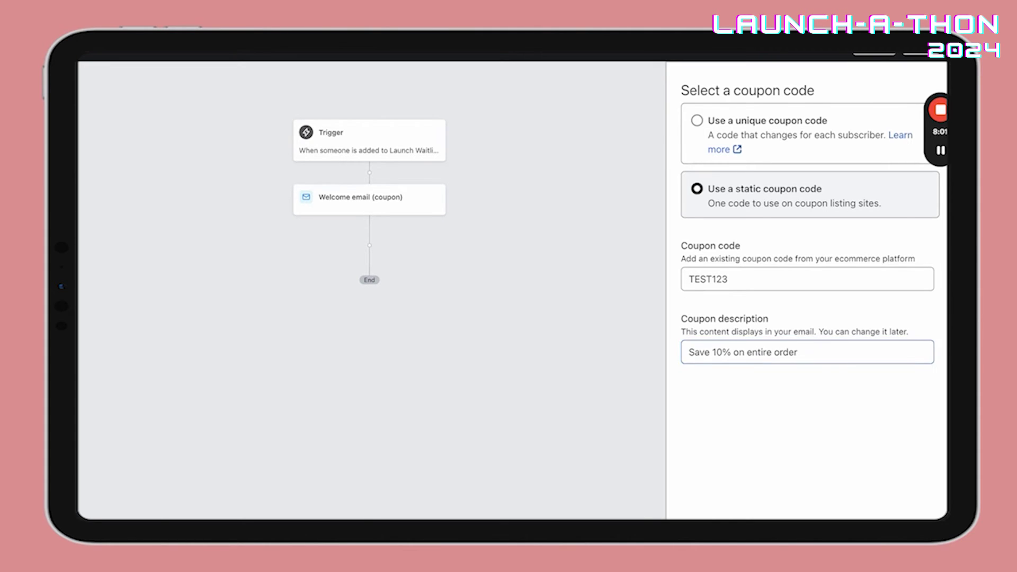
pyautogui.press('Return')
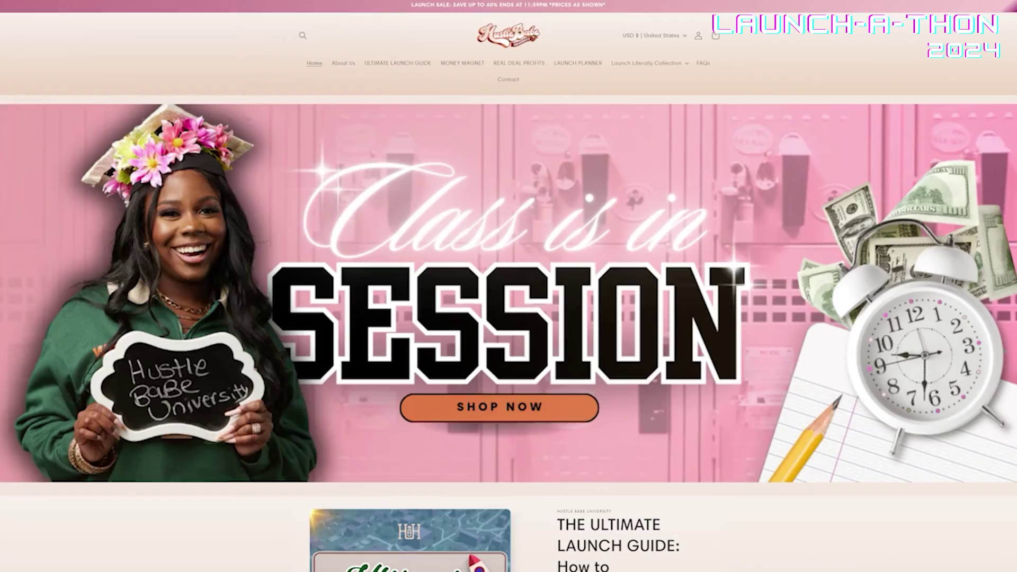
pyautogui.scroll(-6, 509, 286)
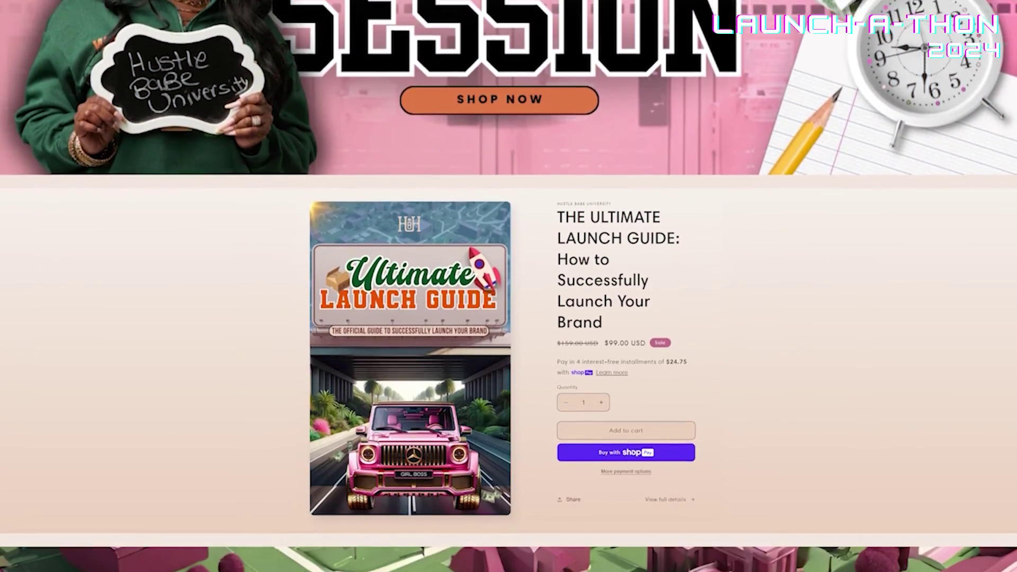
pyautogui.scroll(-20, 508, 286)
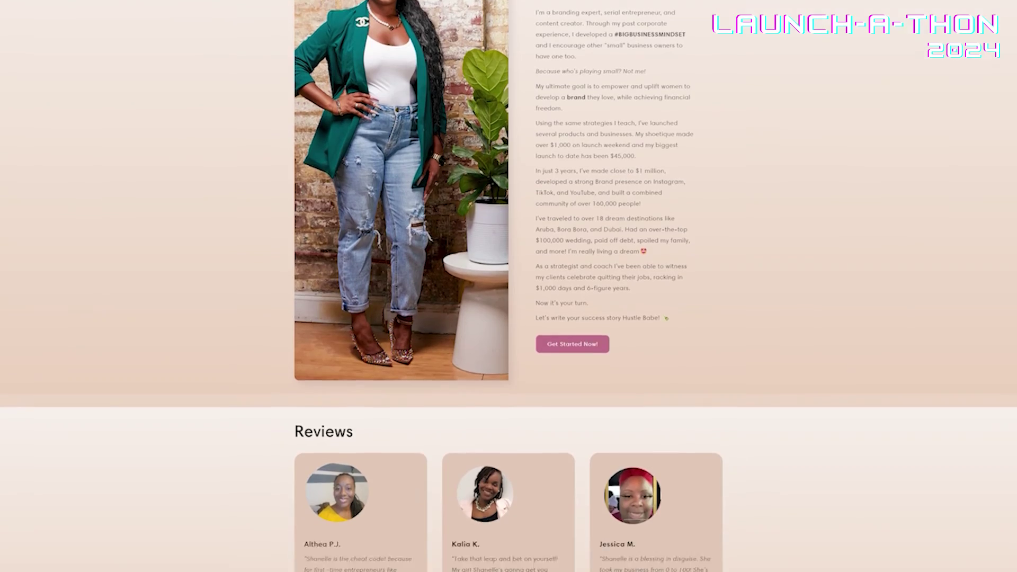
pyautogui.scroll(-3, 508, 286)
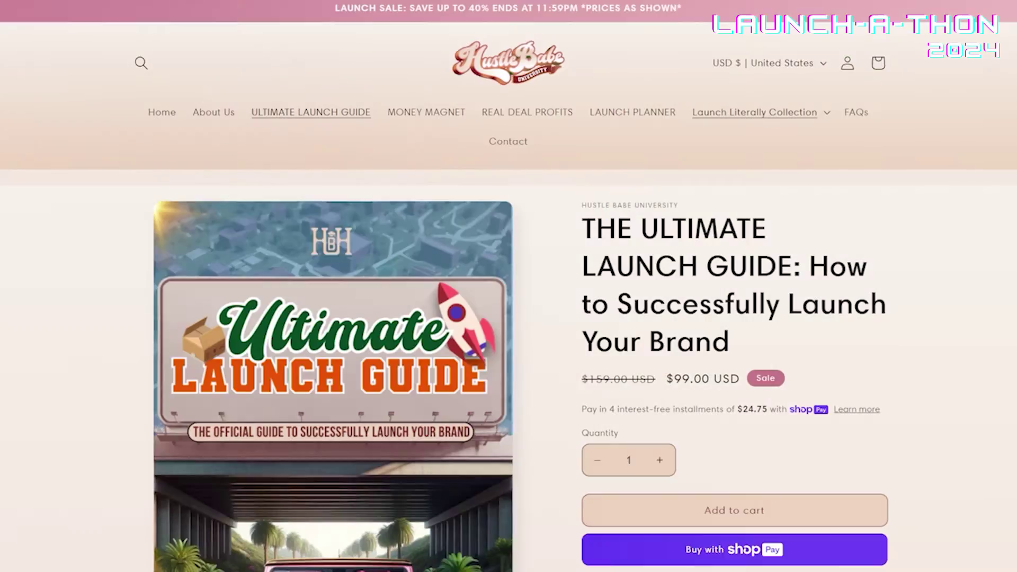
pyautogui.scroll(-8, 508, 286)
pyautogui.scroll(-16, 508, 286)
pyautogui.scroll(-2, 509, 286)
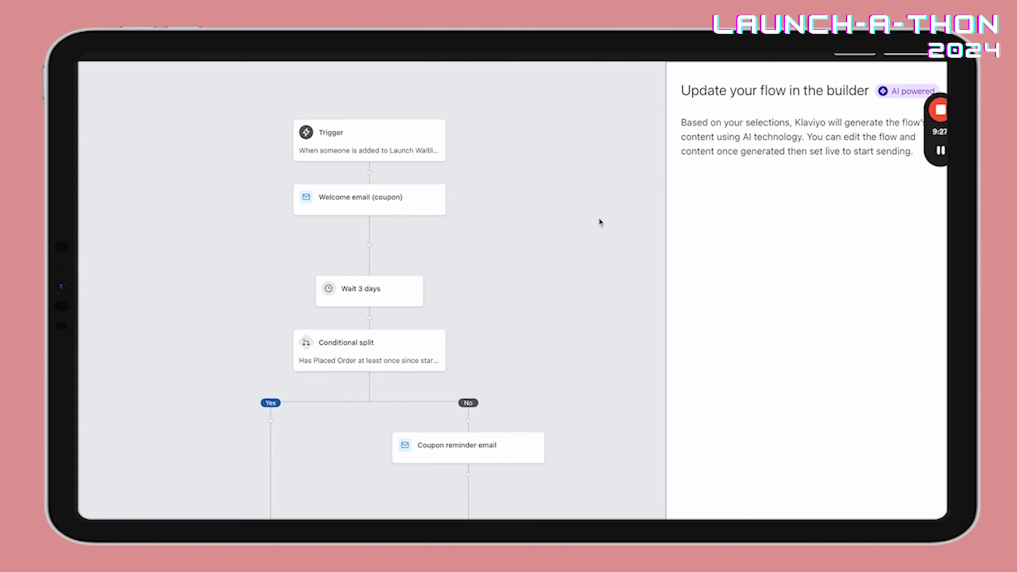
# - Review the outline of the proposed welcome flow and generate it in the flow builder
pyautogui.scroll(-3, 600, 222)
pyautogui.scroll(4, 600, 222)
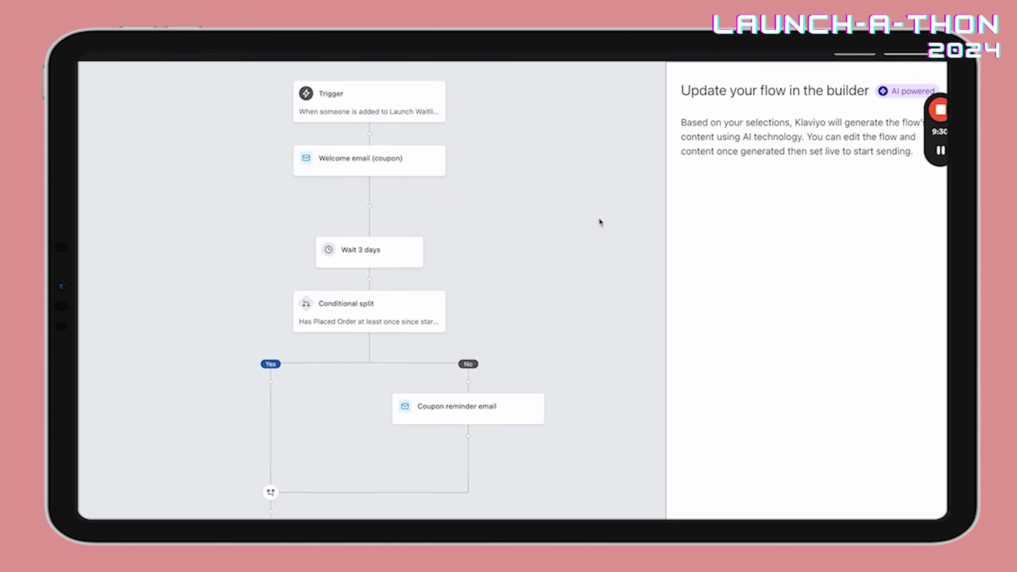
pyautogui.scroll(-2, 600, 223)
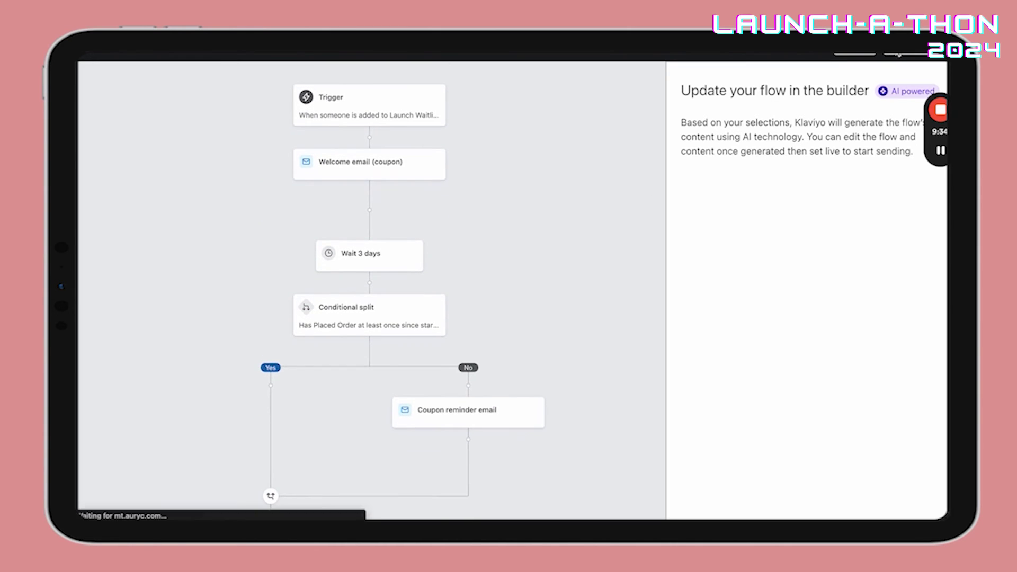
pyautogui.click(896, 55)
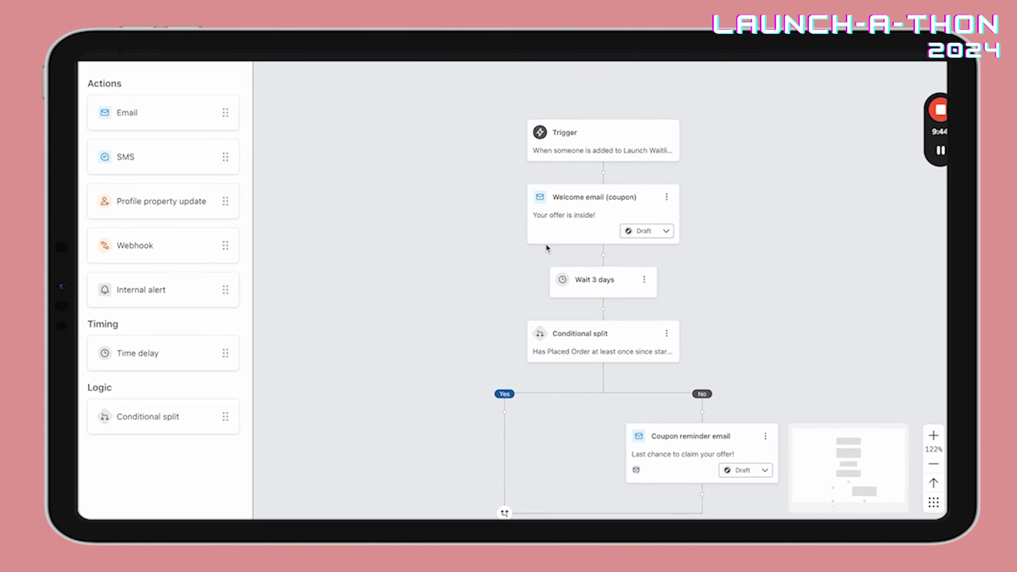
# - Open the details of the Welcome email (coupon) in the flow and review its subject, sender, A/B test option and template preview
pyautogui.scroll(-3, 657, 369)
pyautogui.hscroll(3, 657, 369)
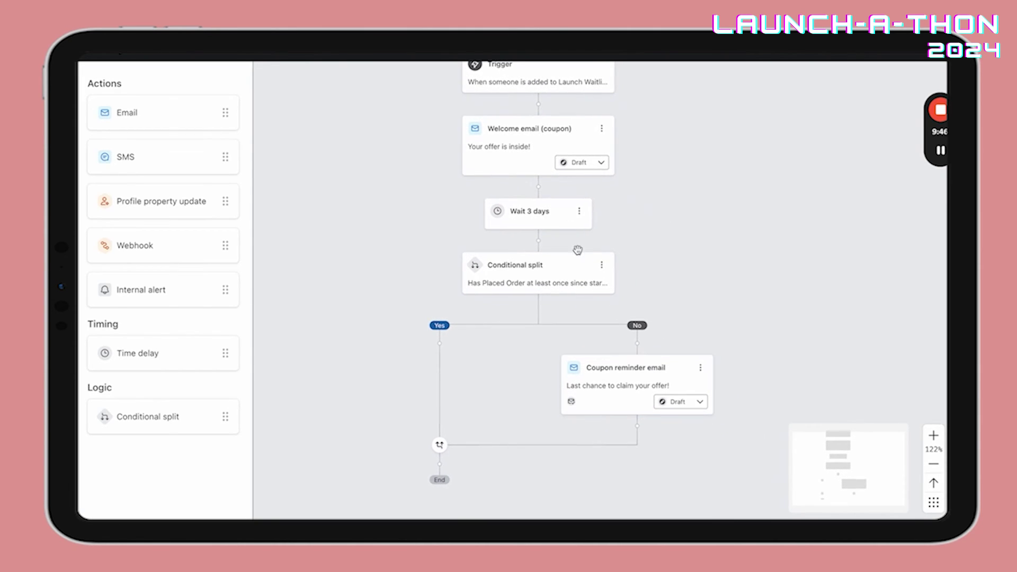
pyautogui.click(525, 146)
pyautogui.scroll(-3, 790, 299)
pyautogui.scroll(-5, 790, 304)
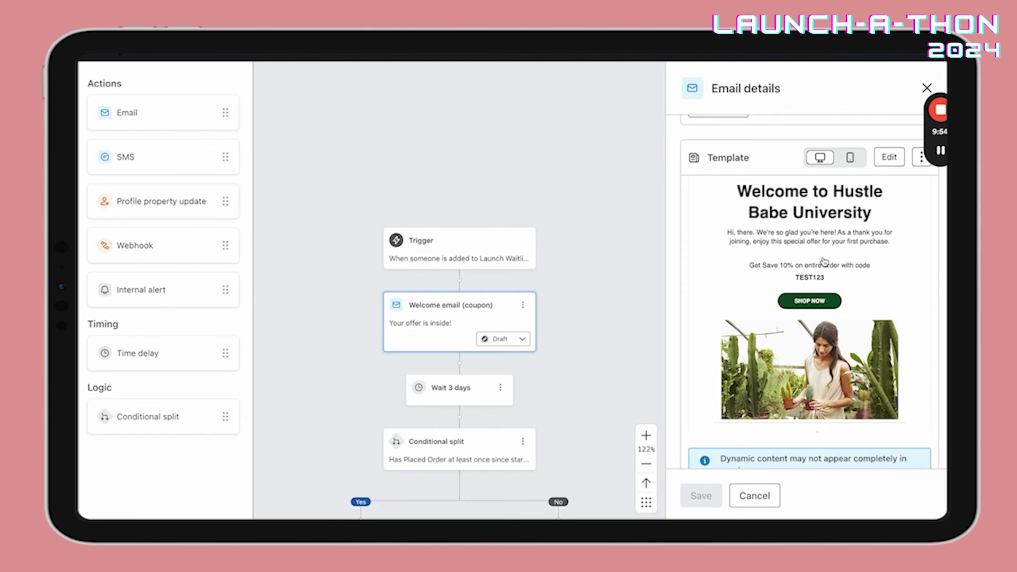
pyautogui.scroll(-3, 819, 294)
pyautogui.scroll(10, 818, 296)
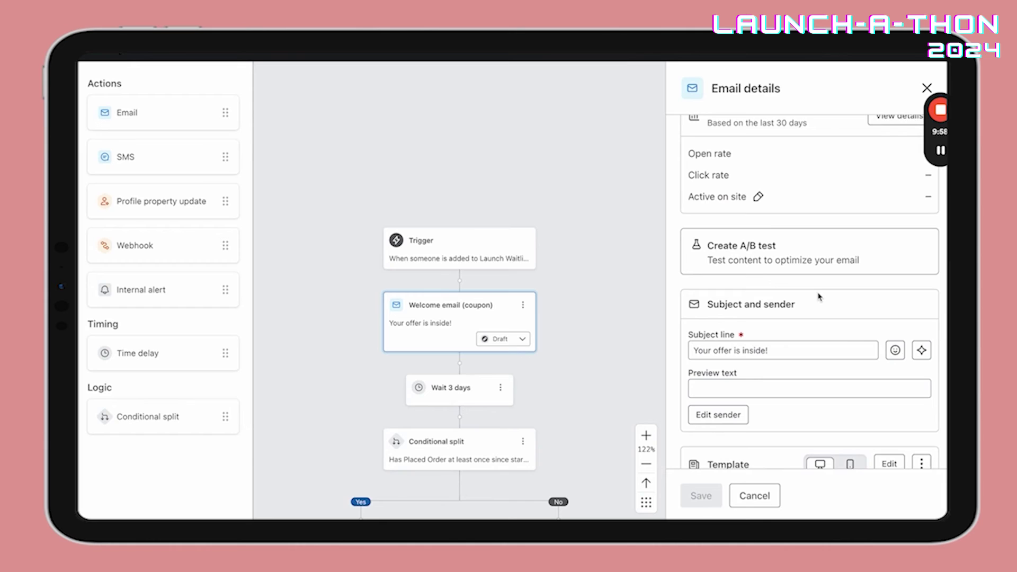
pyautogui.scroll(-5, 819, 296)
pyautogui.scroll(-4, 802, 355)
pyautogui.scroll(10, 802, 355)
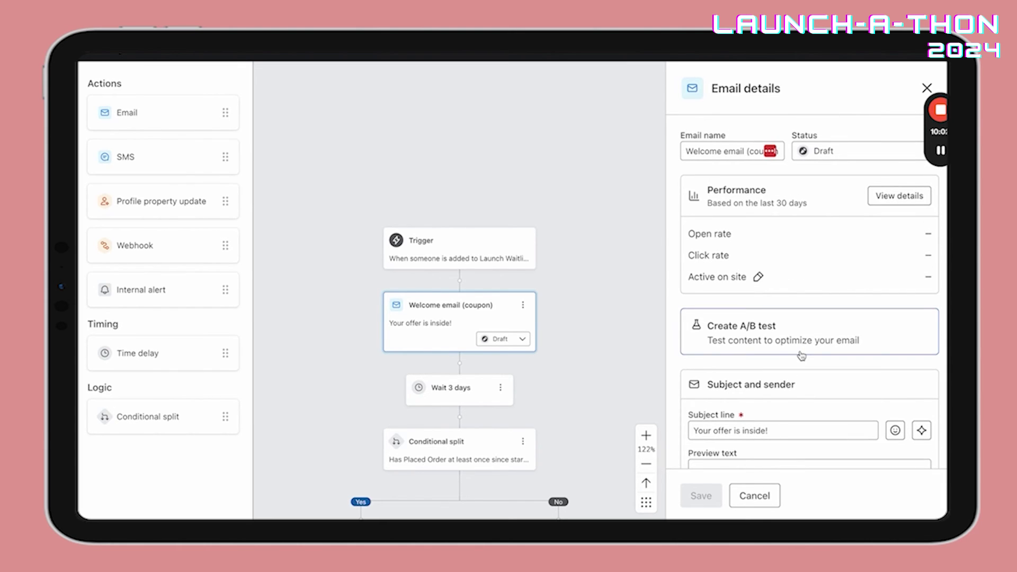
pyautogui.scroll(-4, 801, 356)
pyautogui.scroll(-3, 492, 357)
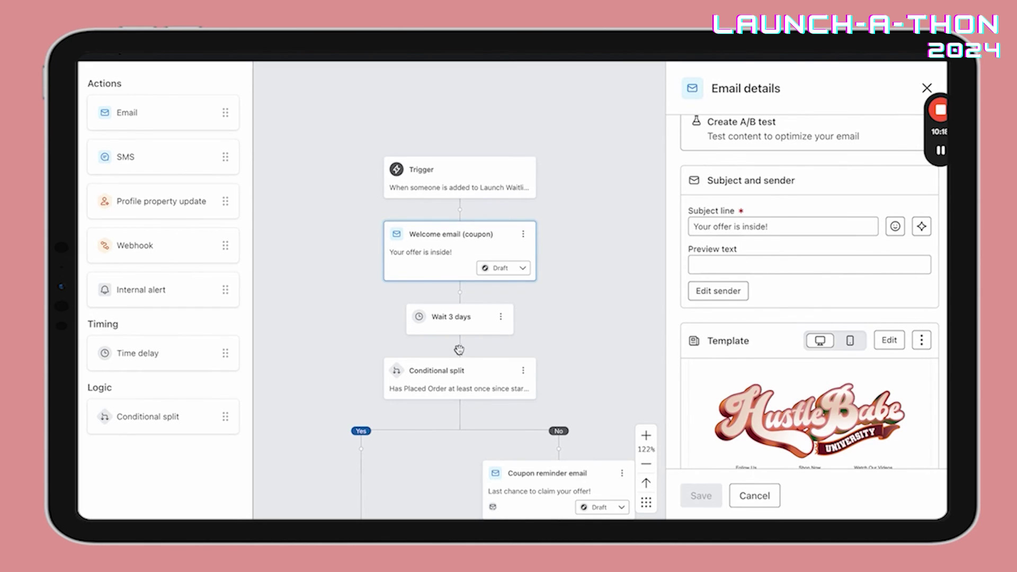
# - Add an email between the 3-day wait and the conditional split, and look over its subject, preview text and sending settings
pyautogui.moveTo(141, 113); pyautogui.dragTo(443, 379)
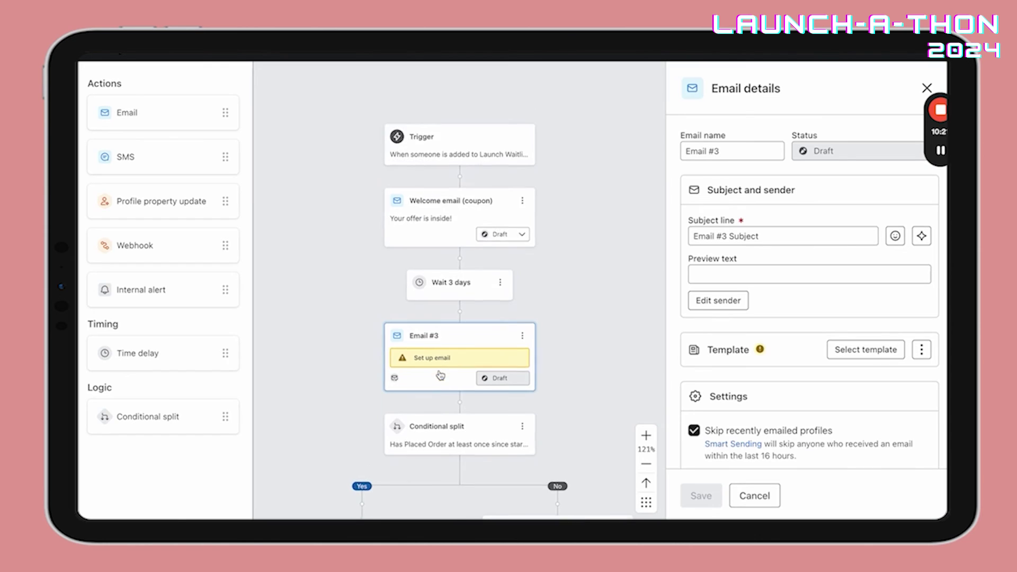
pyautogui.click(755, 243)
pyautogui.click(755, 275)
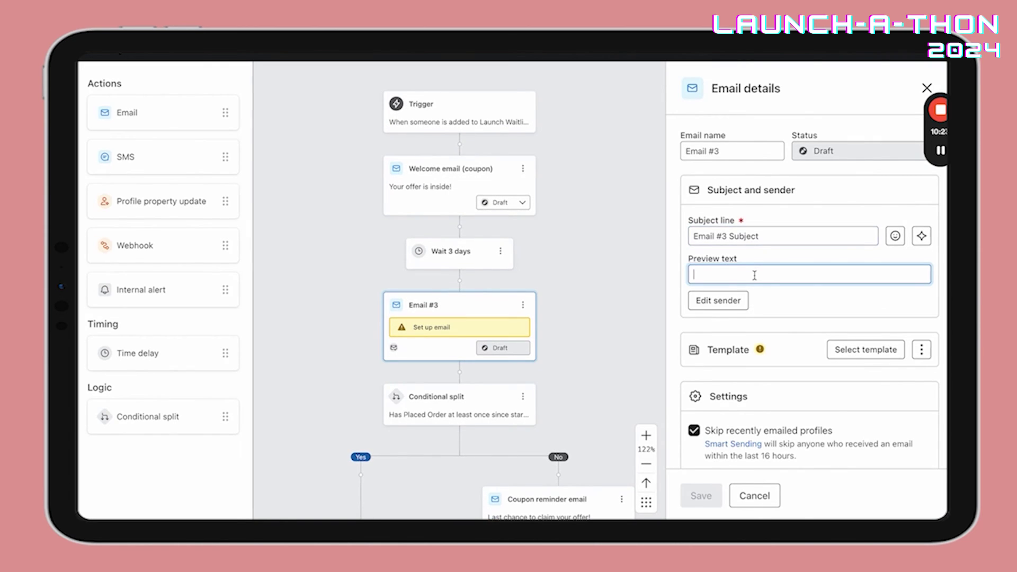
pyautogui.scroll(-2, 756, 275)
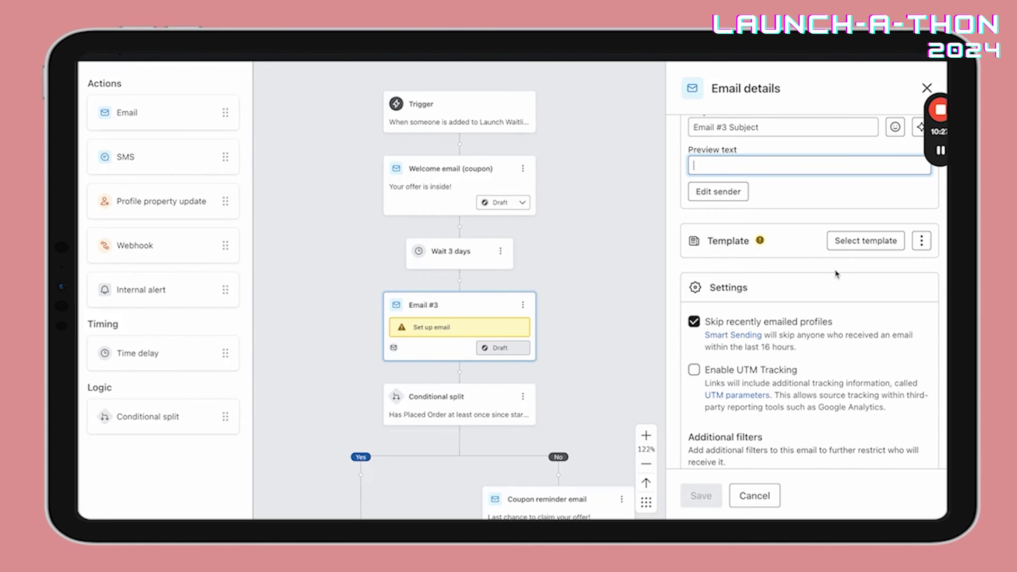
# - Open the template library for the newly added email and look through the available email templates
pyautogui.click(866, 240)
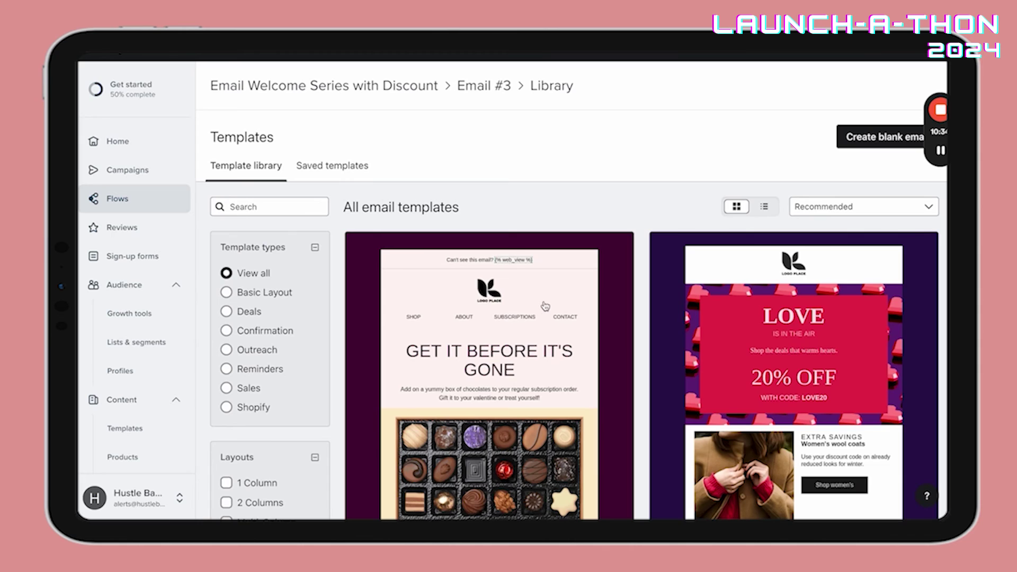
pyautogui.scroll(-5, 541, 308)
pyautogui.scroll(1, 541, 309)
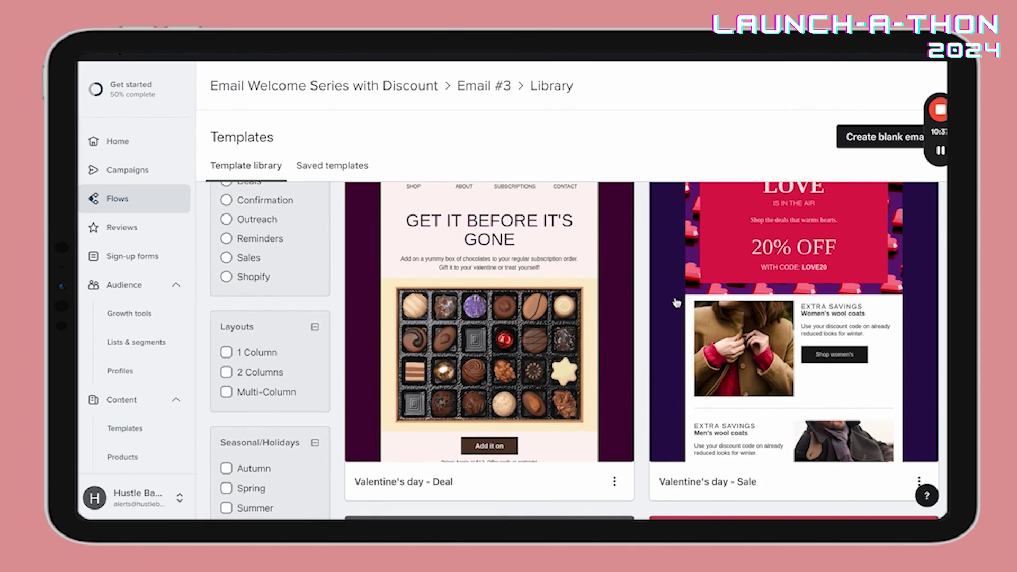
pyautogui.scroll(3, 676, 297)
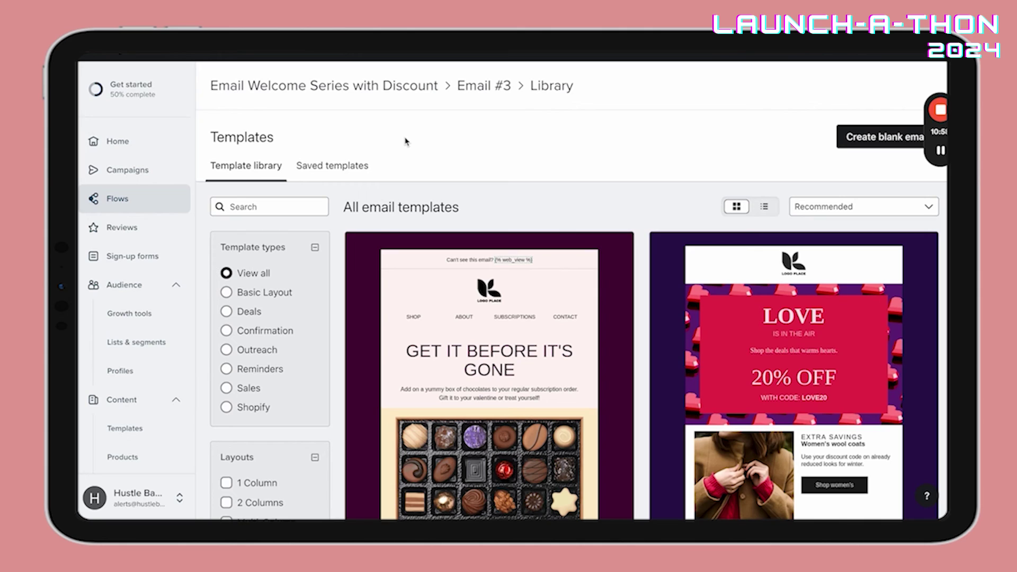
pyautogui.scroll(-10, 491, 306)
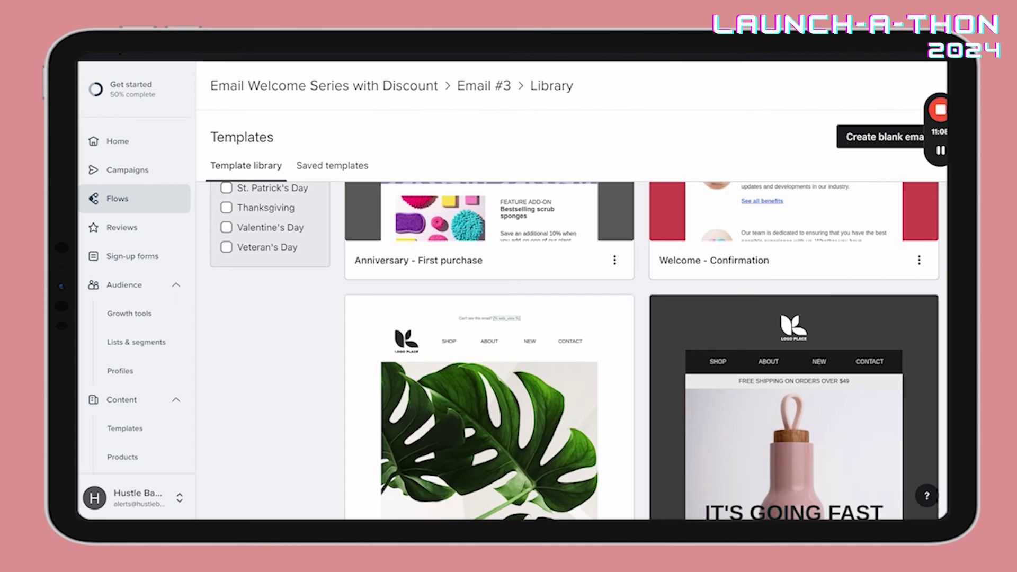
# - Search Google in a new browser tab for images of "prettylittlething email"
pyautogui.hotkey('ctrl', 't')
pyautogui.write('pretty')
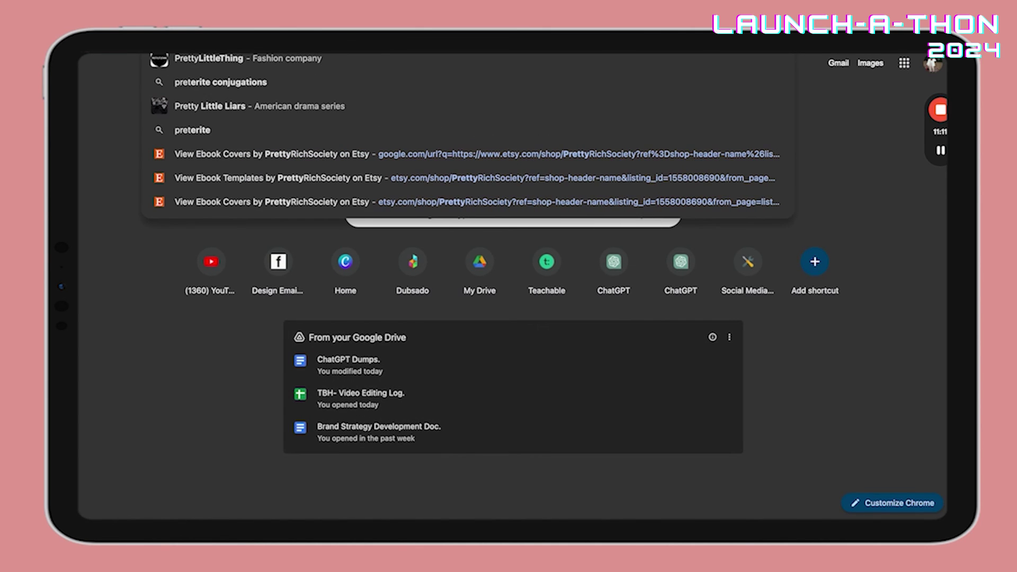
pyautogui.write('littlething')
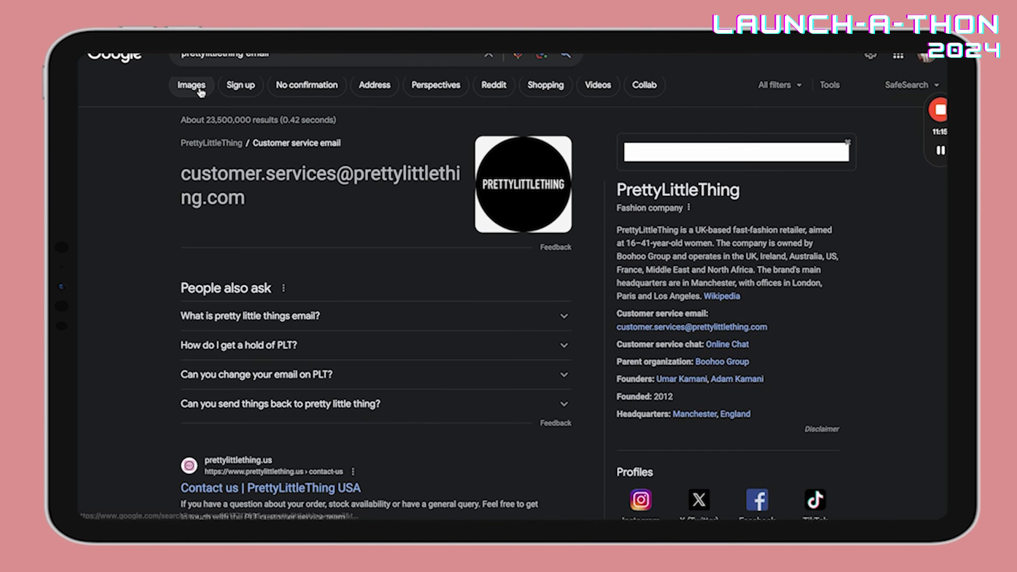
pyautogui.click(196, 83)
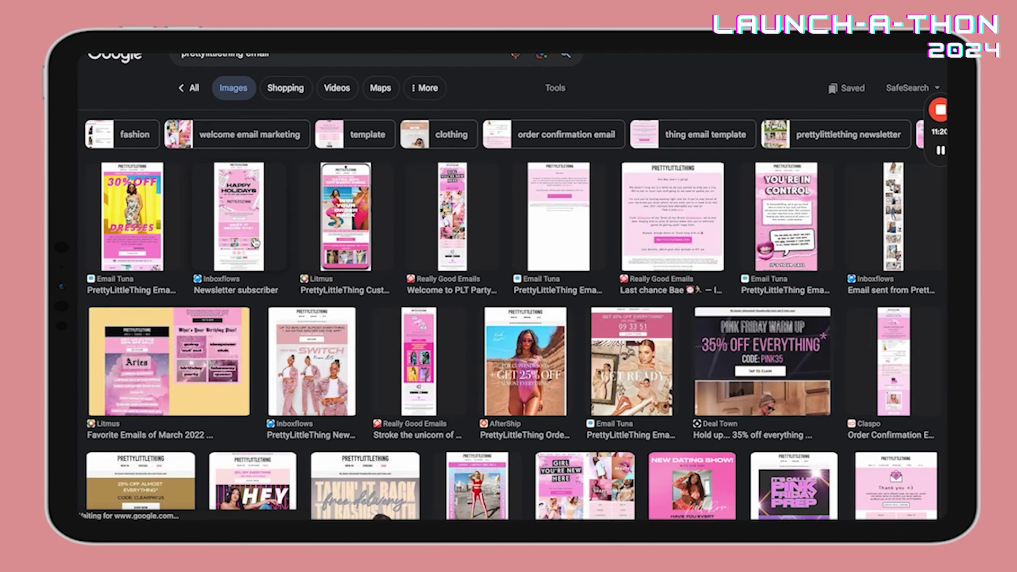
# - Open the Inboxflows page of the PrettyLittleThing holiday newsletter and examine the email's layout and sections
pyautogui.click(215, 195)
pyautogui.click(778, 207)
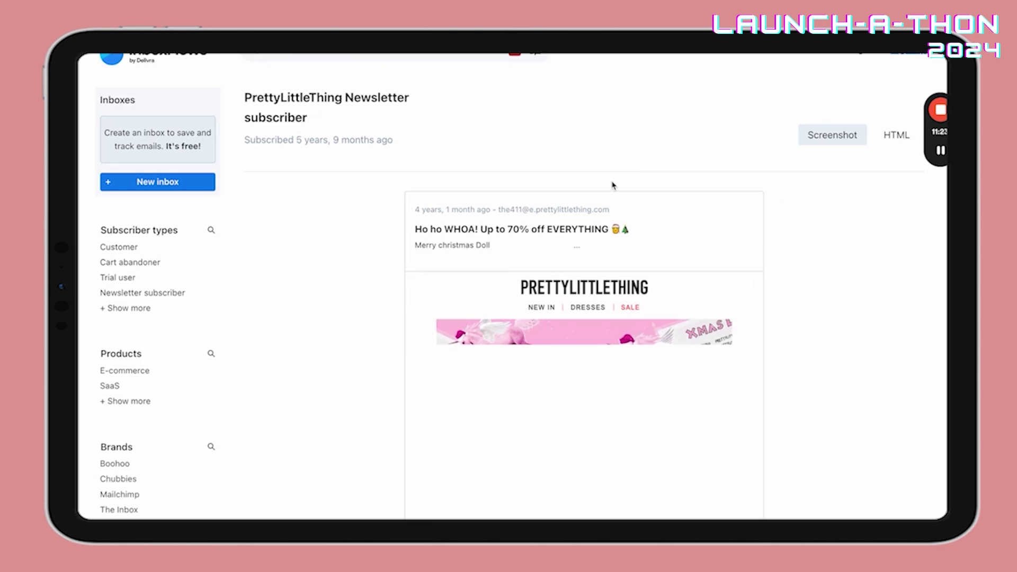
pyautogui.scroll(-10, 566, 279)
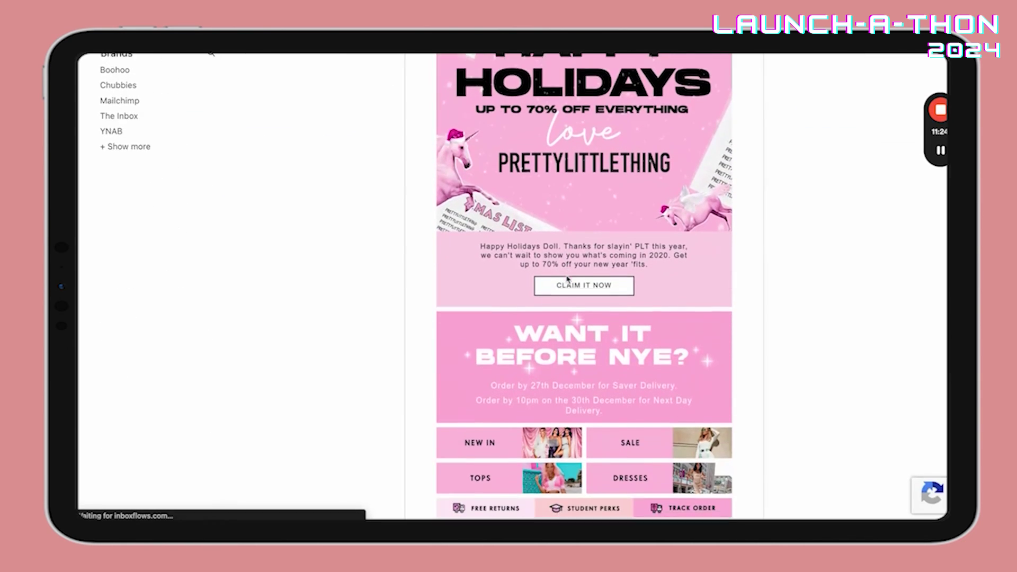
pyautogui.scroll(2, 566, 279)
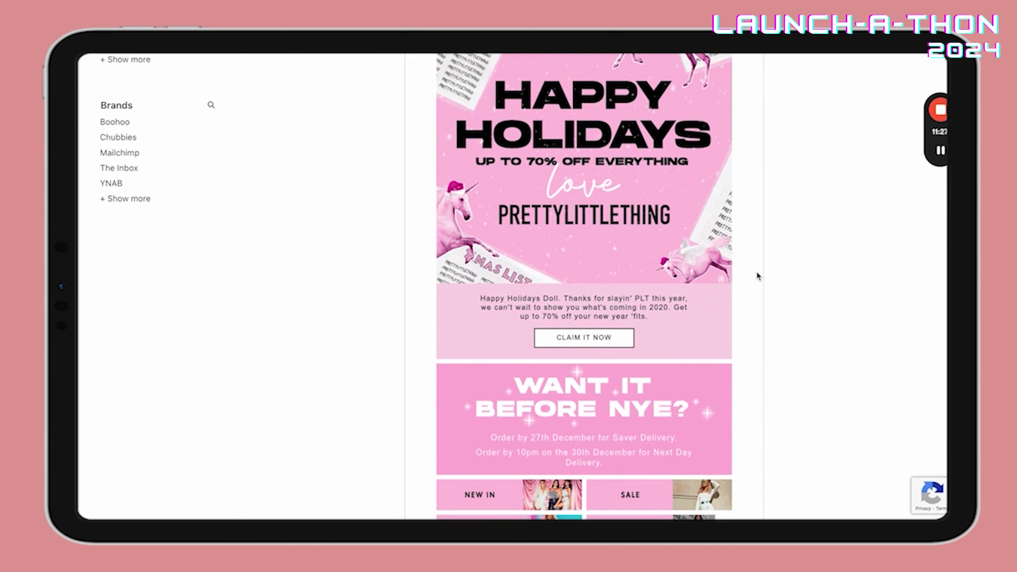
pyautogui.scroll(1, 757, 276)
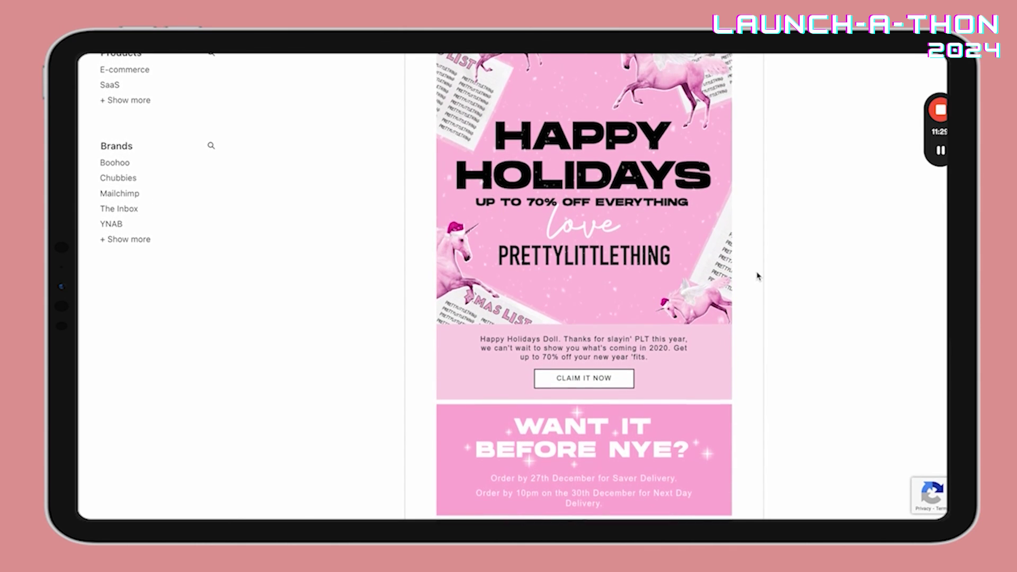